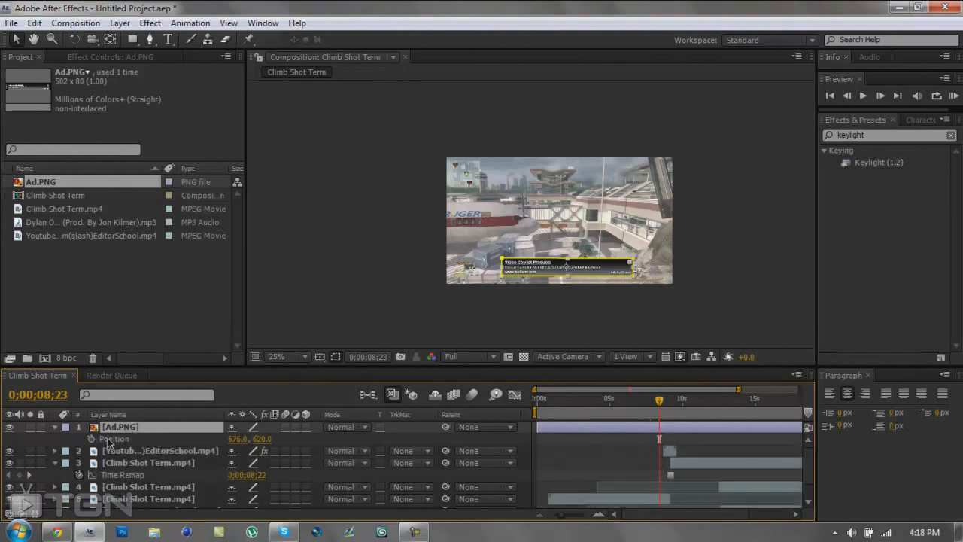
- Animate the Ad.PNG layer's position from below the frame at 0;00;07;57 to its current spot at 0;00;08;23
click(91, 440)
drag(659, 404, 652, 414)
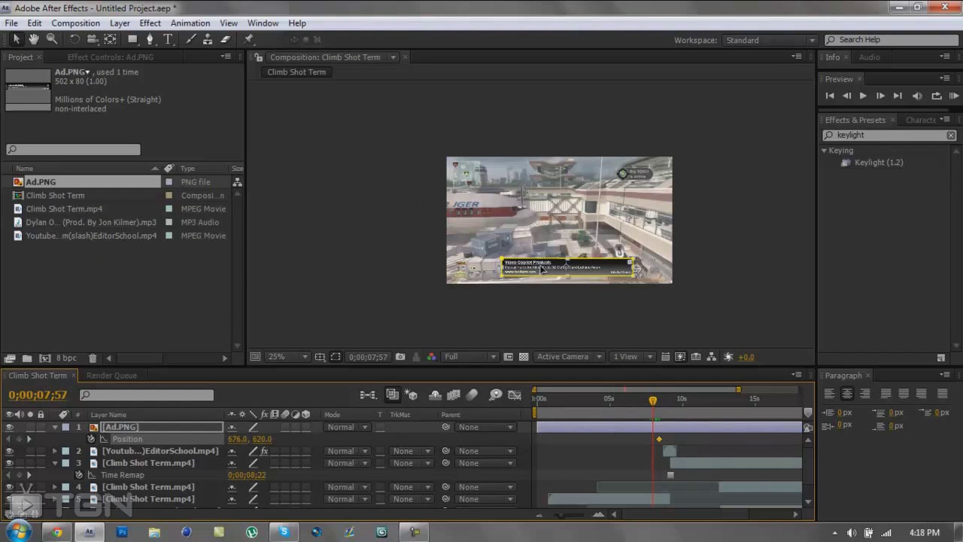
drag(542, 268, 538, 297)
- Go to 0;00;09;19, collapse the expanded layer properties and view the composition at 50% with nothing selected
drag(651, 413, 675, 433)
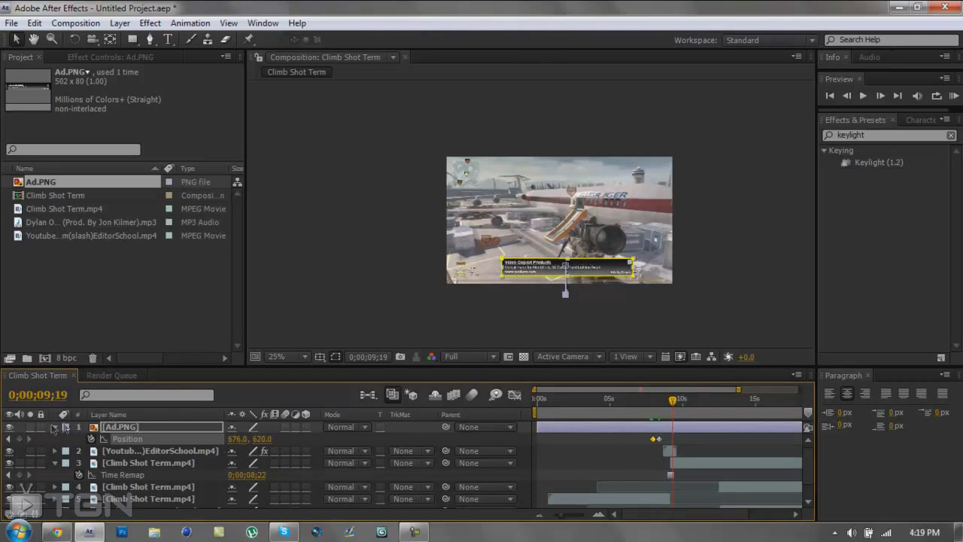
click(54, 426)
click(54, 450)
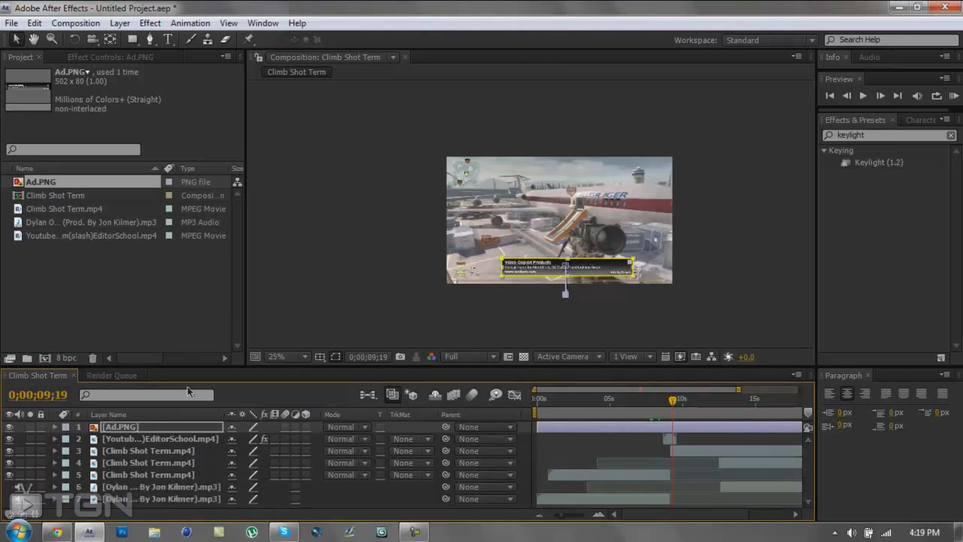
click(287, 358)
click(296, 118)
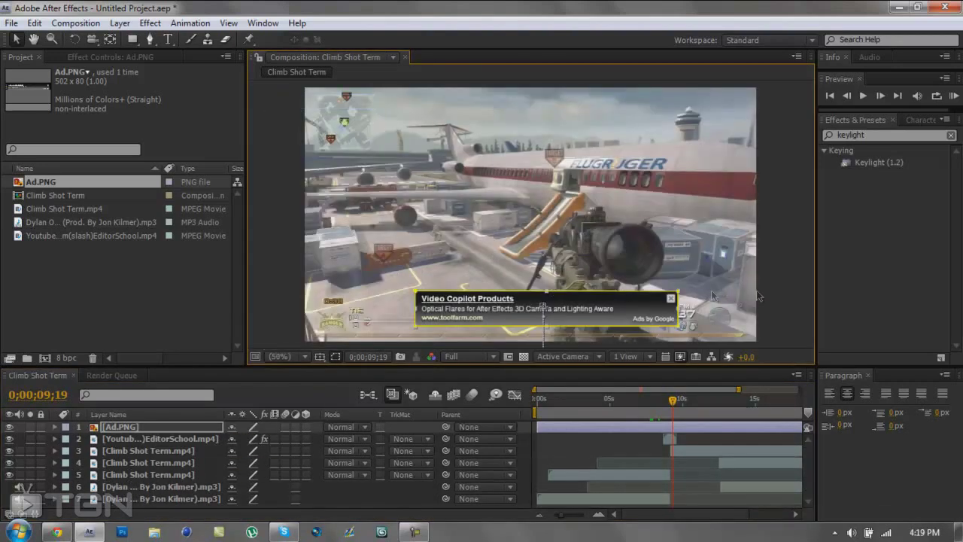
click(782, 282)
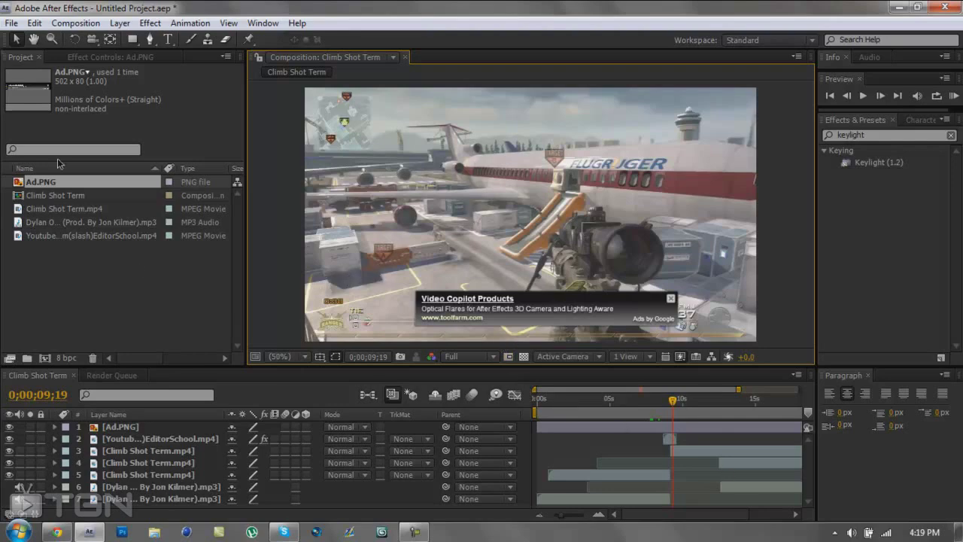
- Import Cursor_00000.png from the Desktop's mouse click folder and add it as the top layer of the Climb Shot Term composition
click(11, 22)
mouse_move(148, 225)
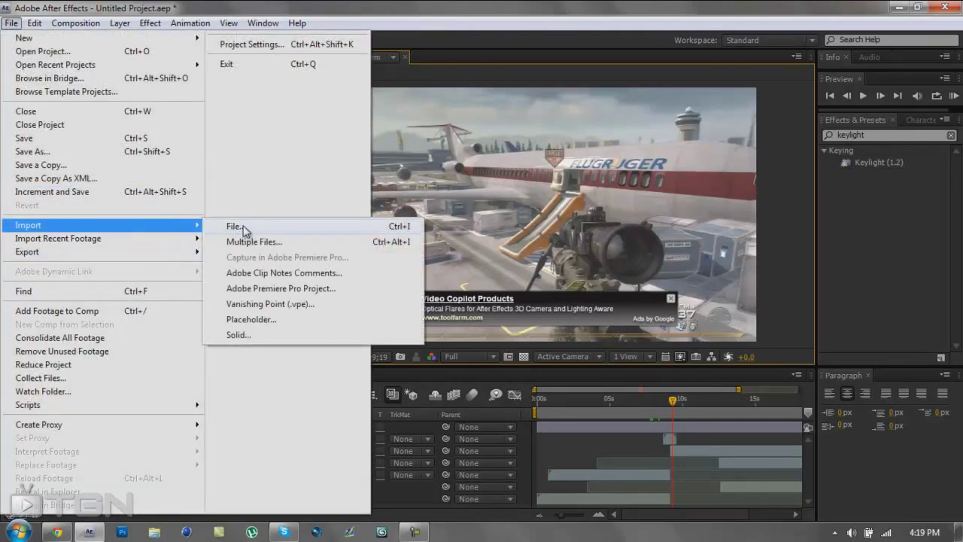
click(237, 226)
click(387, 259)
drag(387, 255, 348, 167)
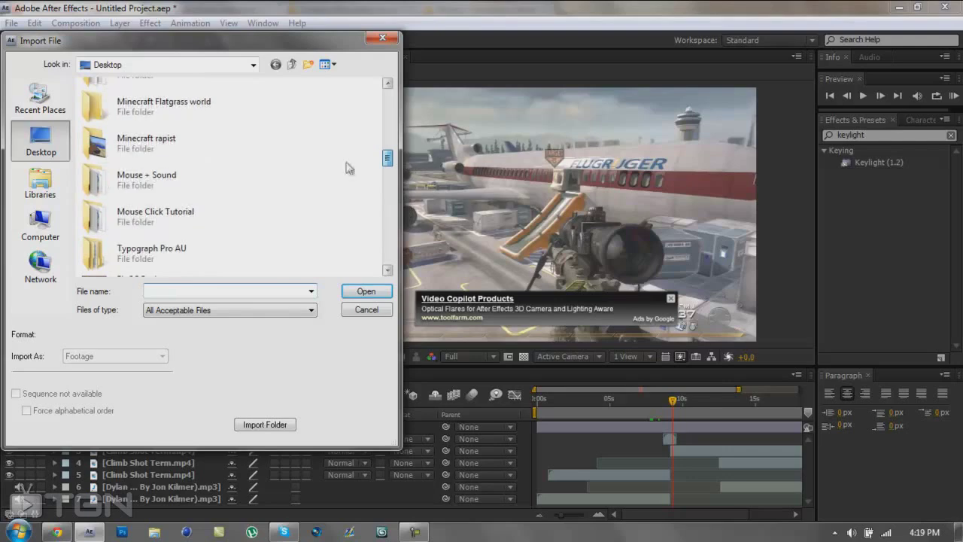
double_click(145, 180)
double_click(117, 101)
drag(75, 224, 179, 423)
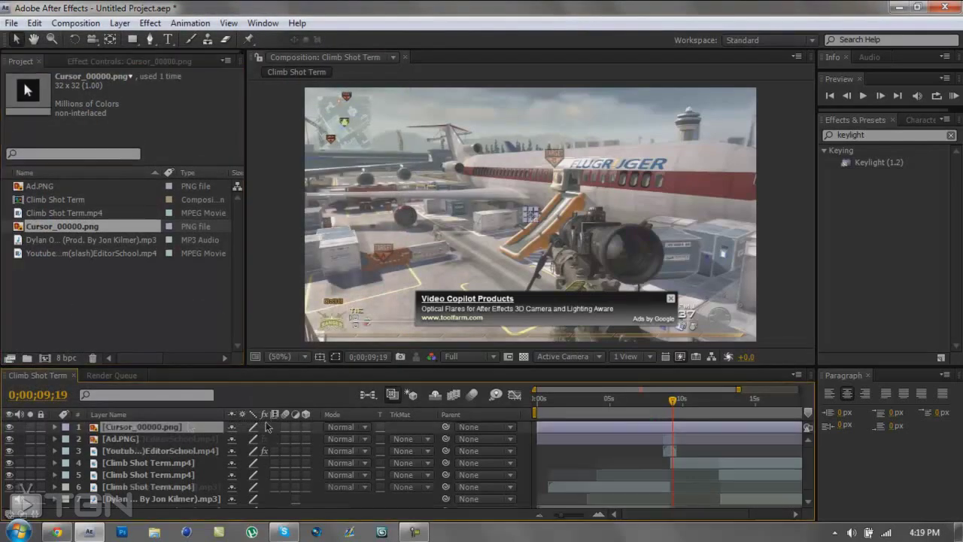
- Try the Soft Light blending mode on the Cursor_00000.png layer
click(535, 213)
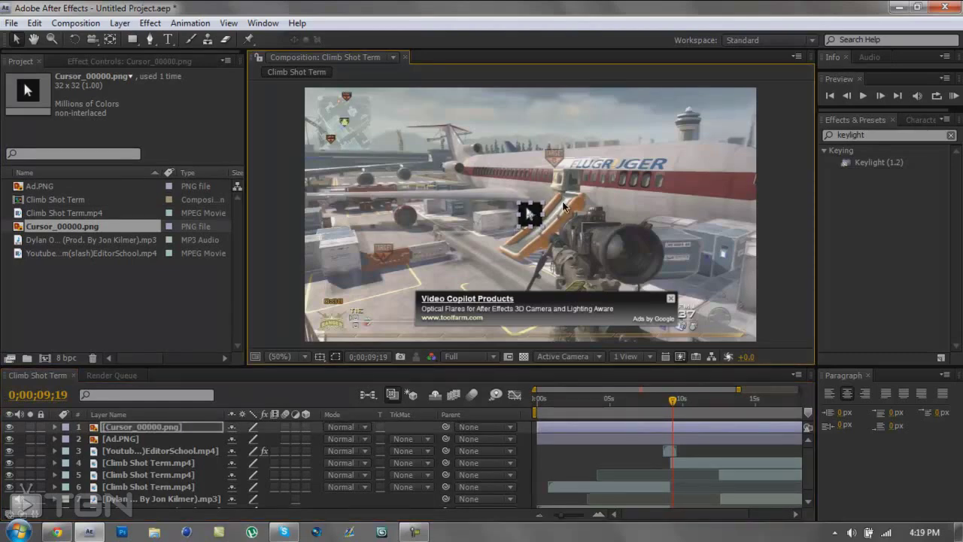
click(174, 435)
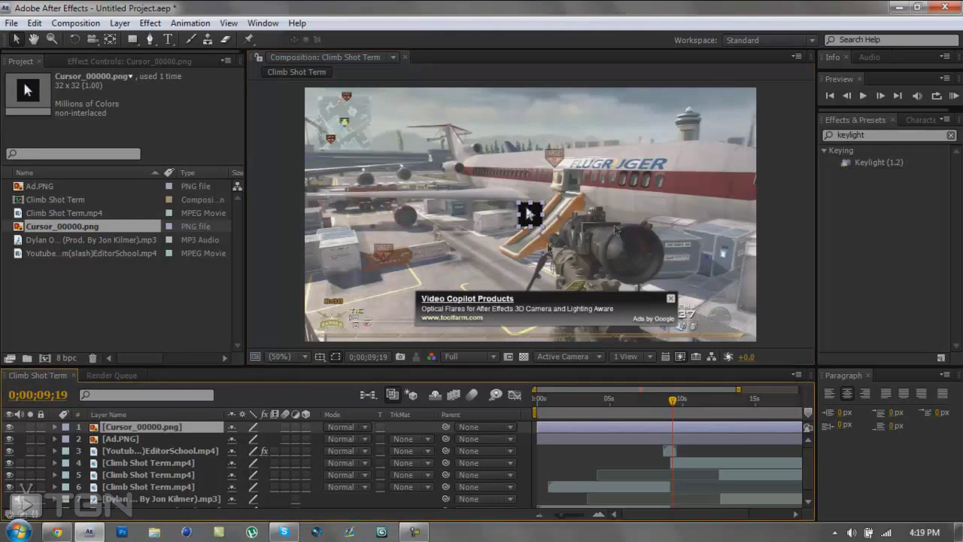
right_click(127, 430)
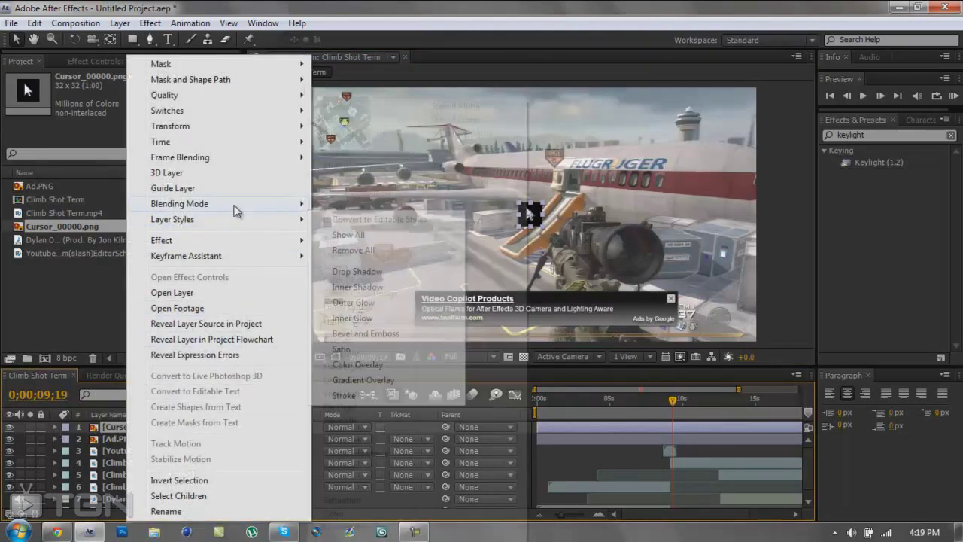
mouse_move(233, 210)
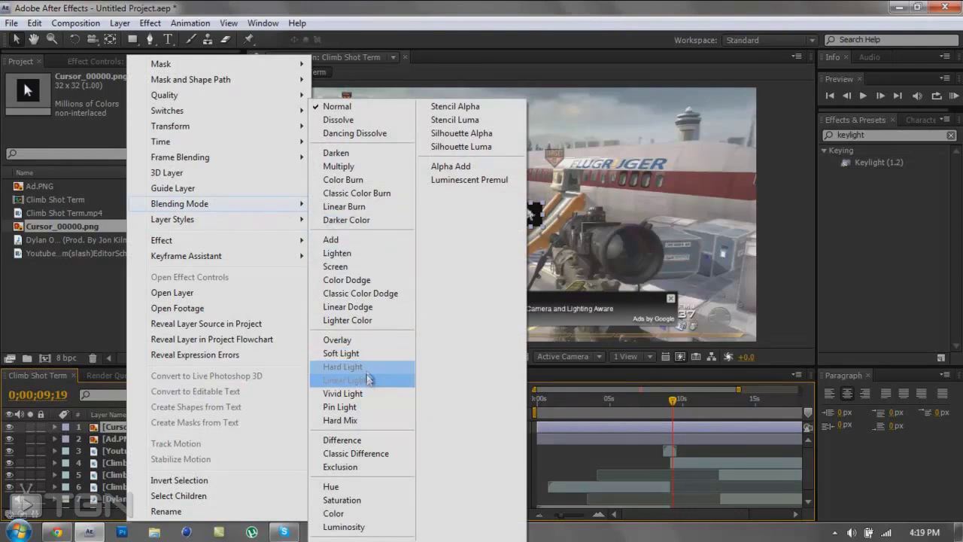
click(354, 353)
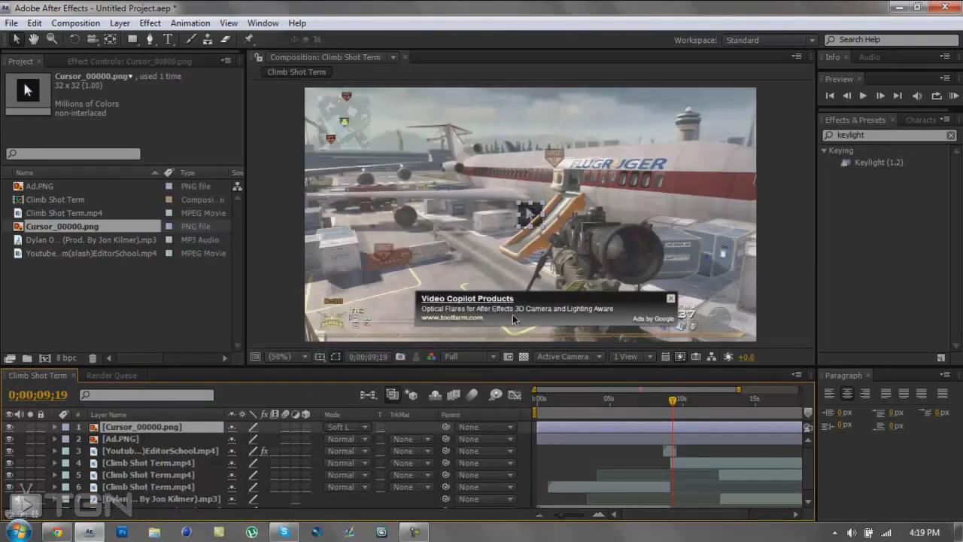
- Set the Cursor_00000.png layer's blending mode to Lighten
right_click(172, 430)
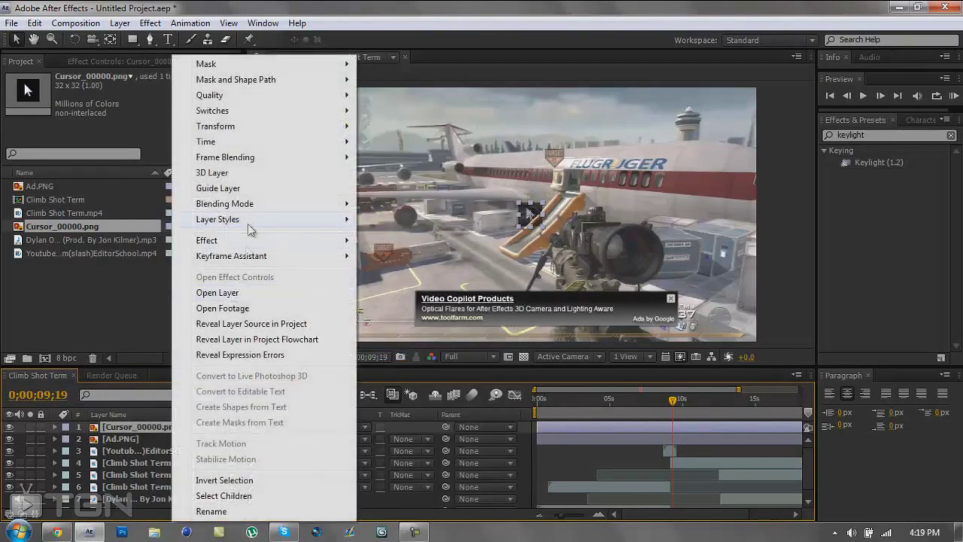
mouse_move(278, 210)
click(399, 253)
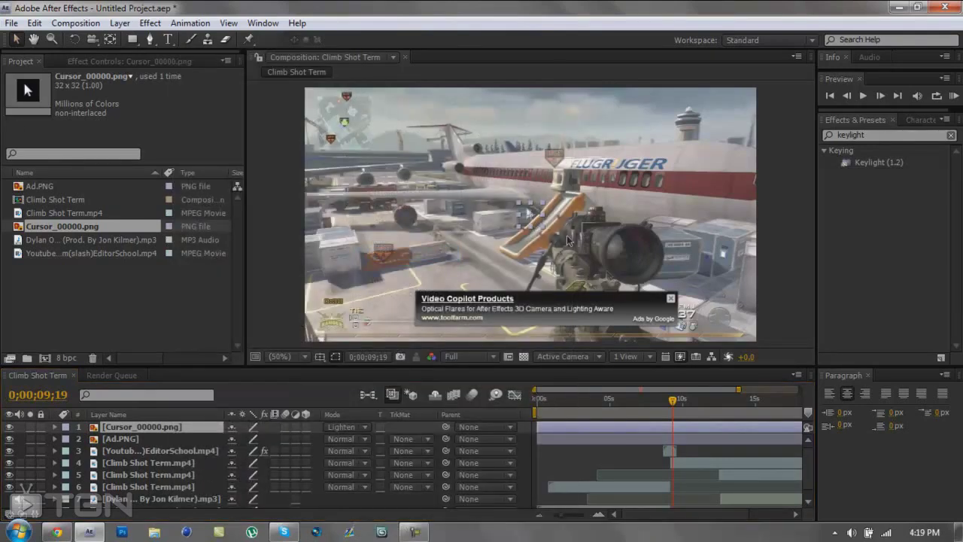
- Place the cursor image over the close button of the ad banner
drag(542, 218, 685, 300)
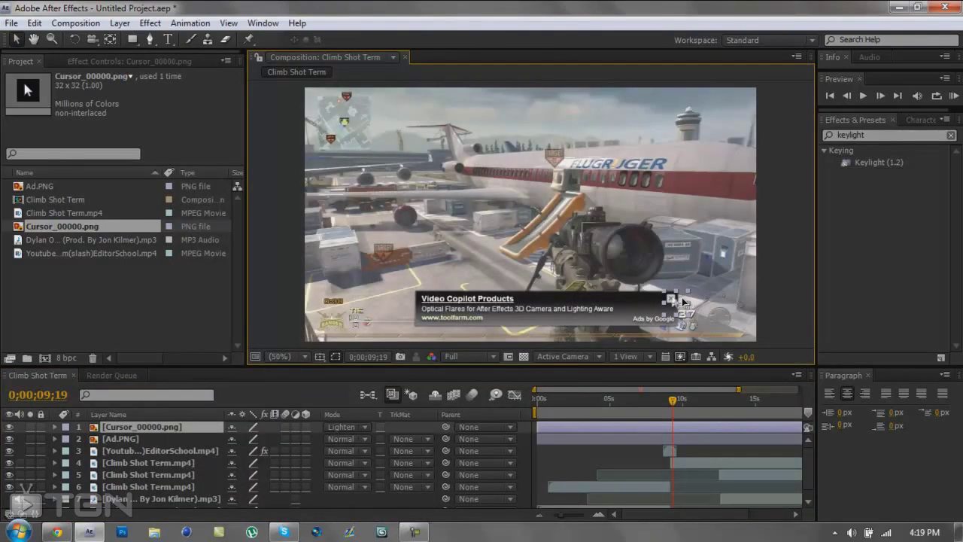
click(789, 335)
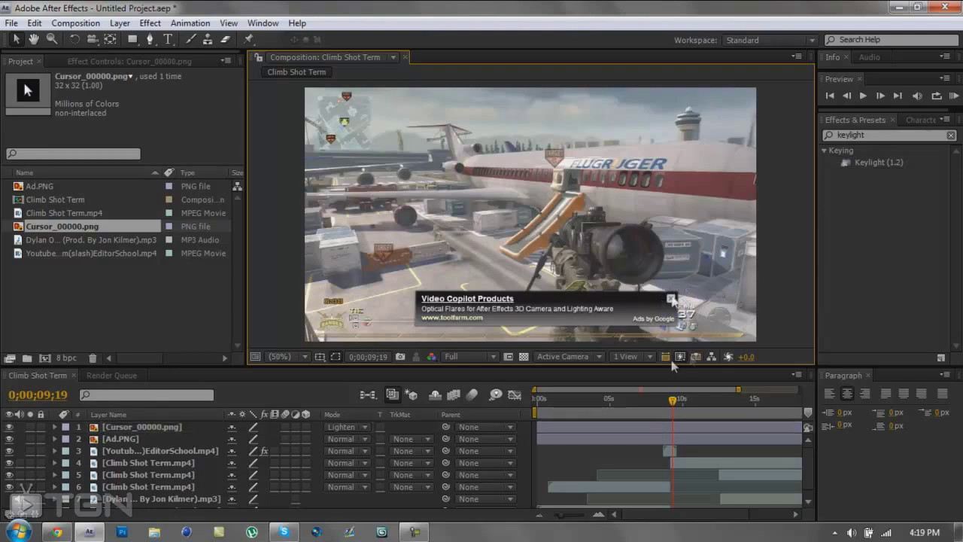
click(672, 301)
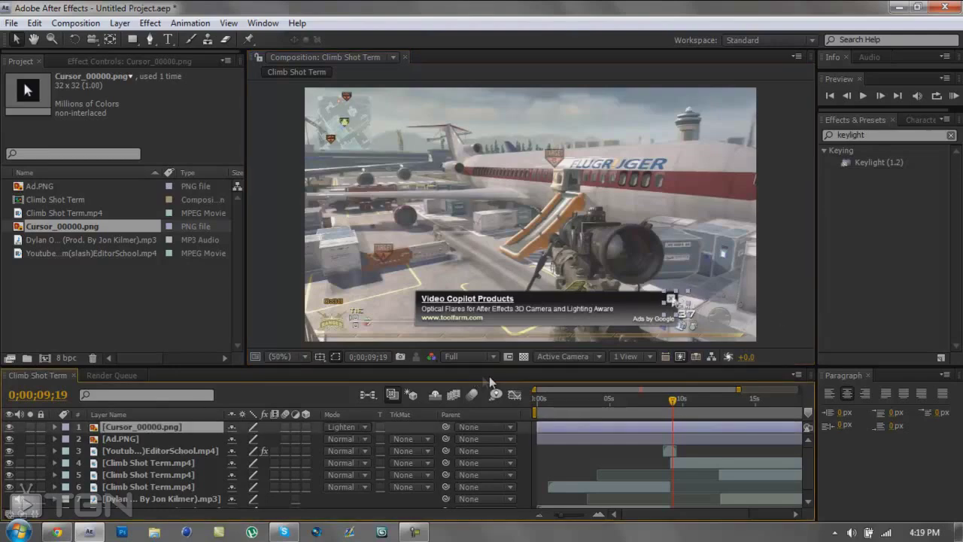
- At 0;00;10;43, fine-tune the cursor over the ad's close button and keyframe its position at 1048.0, 612.0
drag(675, 407, 694, 384)
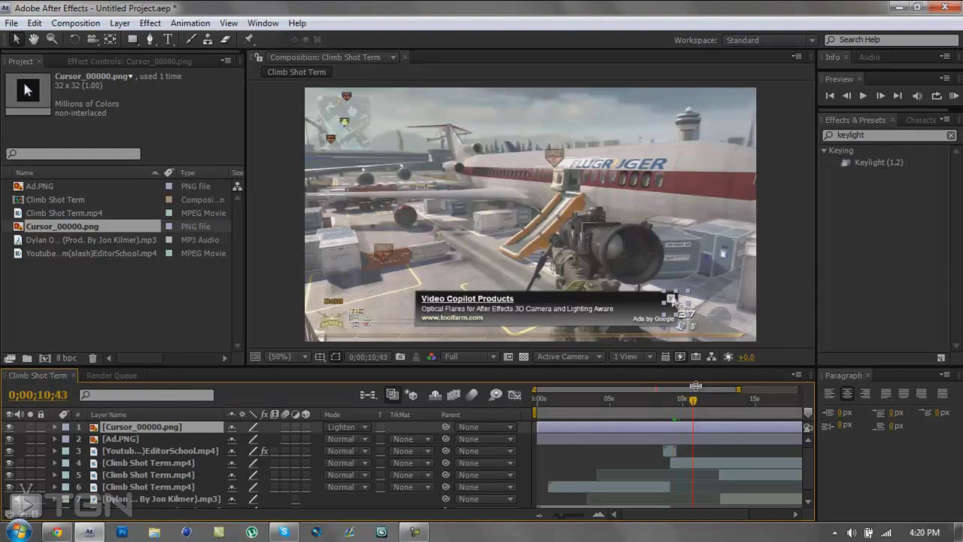
click(682, 303)
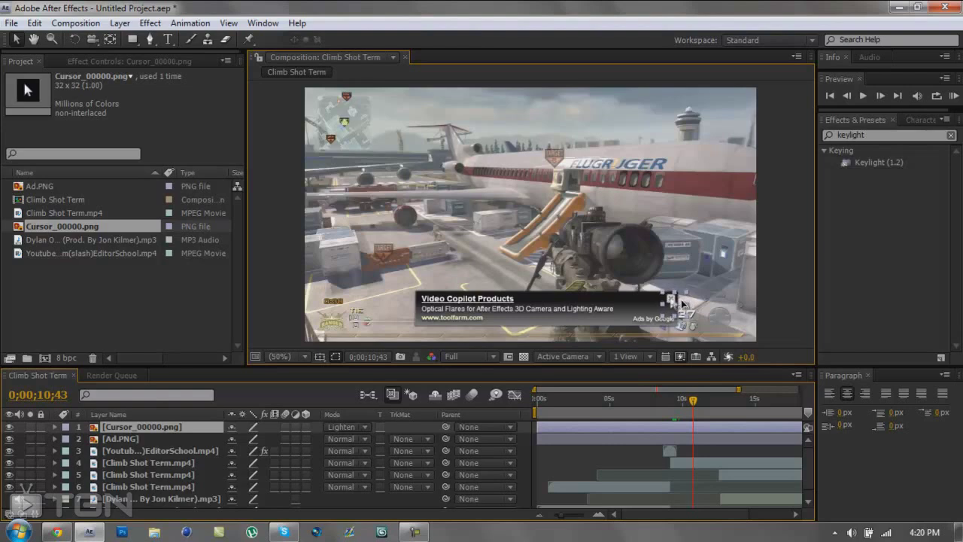
click(672, 300)
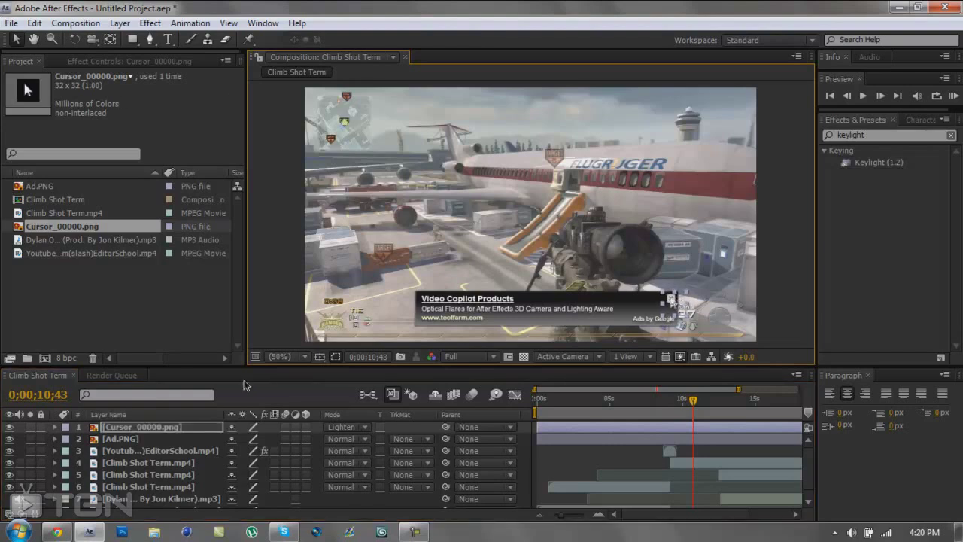
click(165, 435)
key(p)
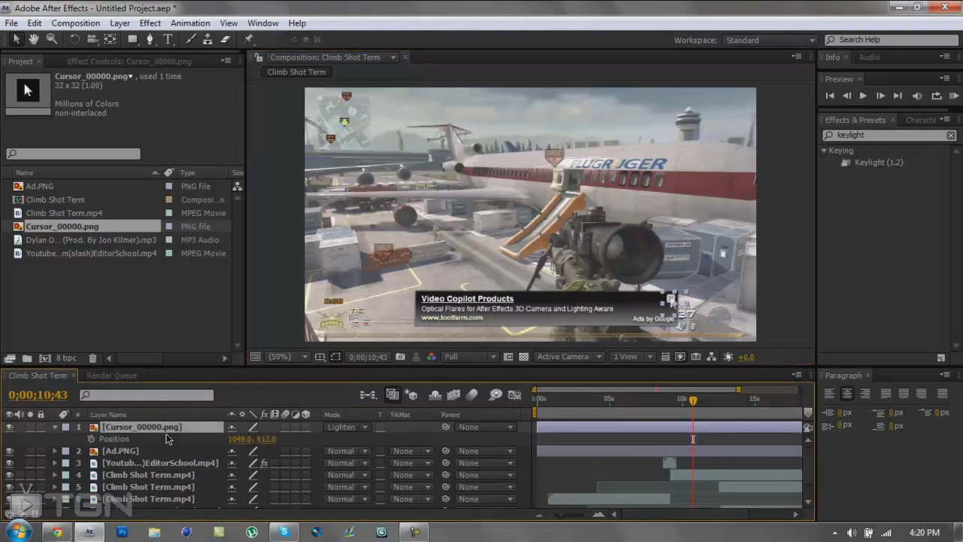
click(91, 439)
- Add a cursor position keyframe below the frame at 1132.0, 774.0 at 0;00;09;54
drag(692, 404, 679, 418)
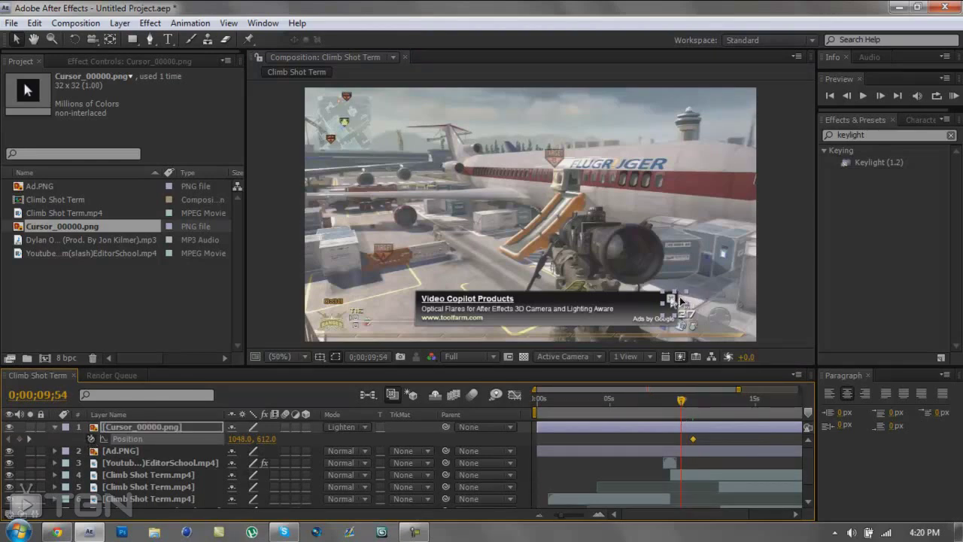
drag(681, 301, 710, 358)
mouse_move(683, 404)
mouse_down()
mouse_move(681, 422)
mouse_move(697, 421)
mouse_move(679, 421)
mouse_up()
- Start the work area just before the 8-second mark, set the preview resolution to Quarter and RAM-preview the cursor animation
drag(540, 412, 653, 433)
click(450, 356)
click(481, 442)
click(953, 96)
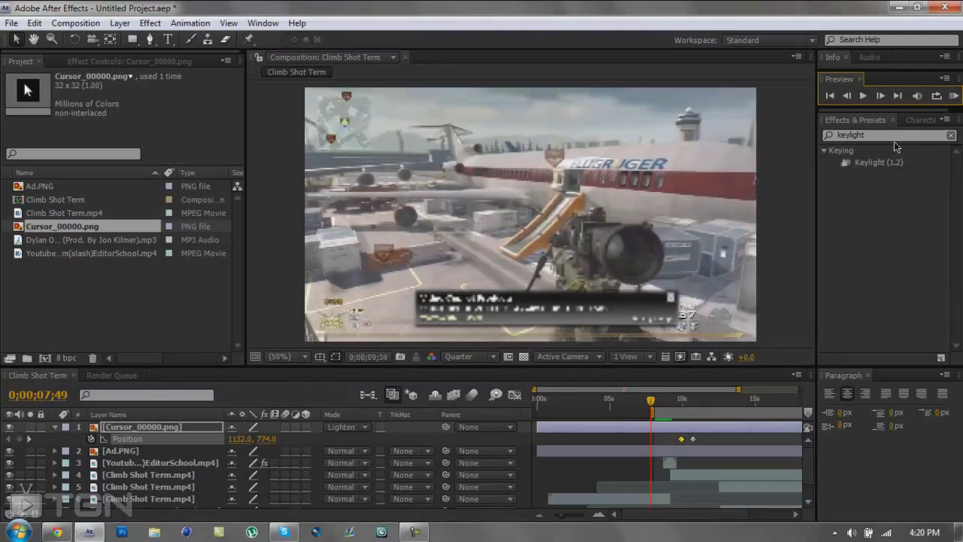
click(952, 96)
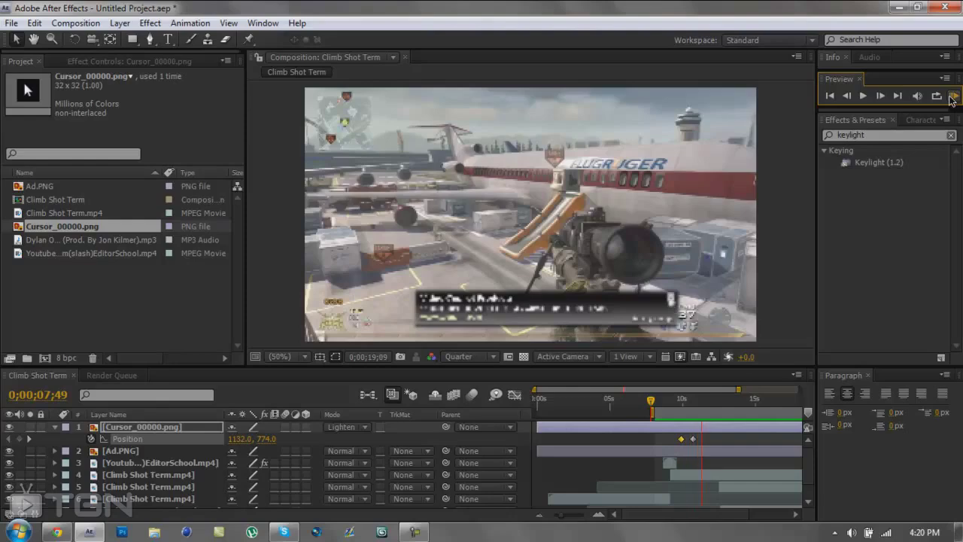
click(952, 96)
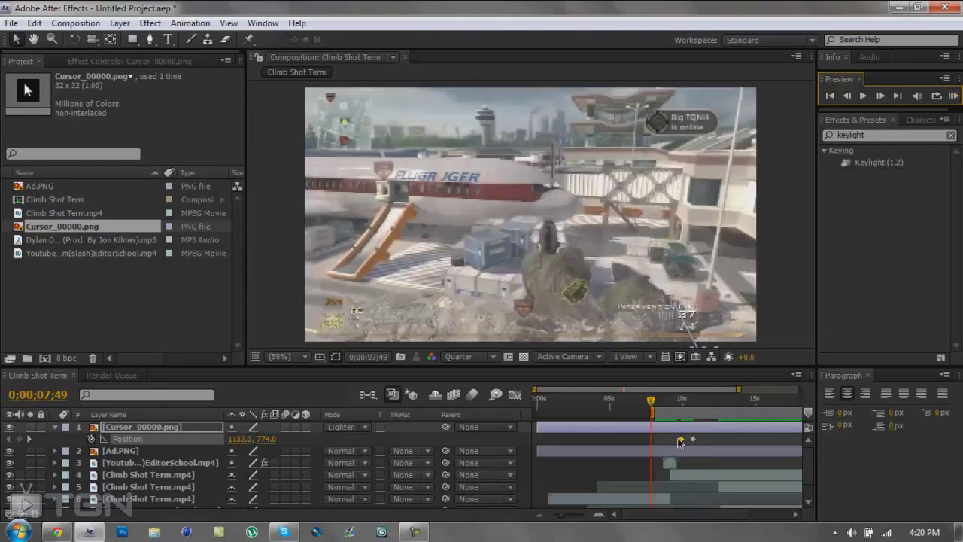
- Shift the two cursor position keyframes earlier with less time between them, and RAM-preview the movement
drag(693, 438, 684, 449)
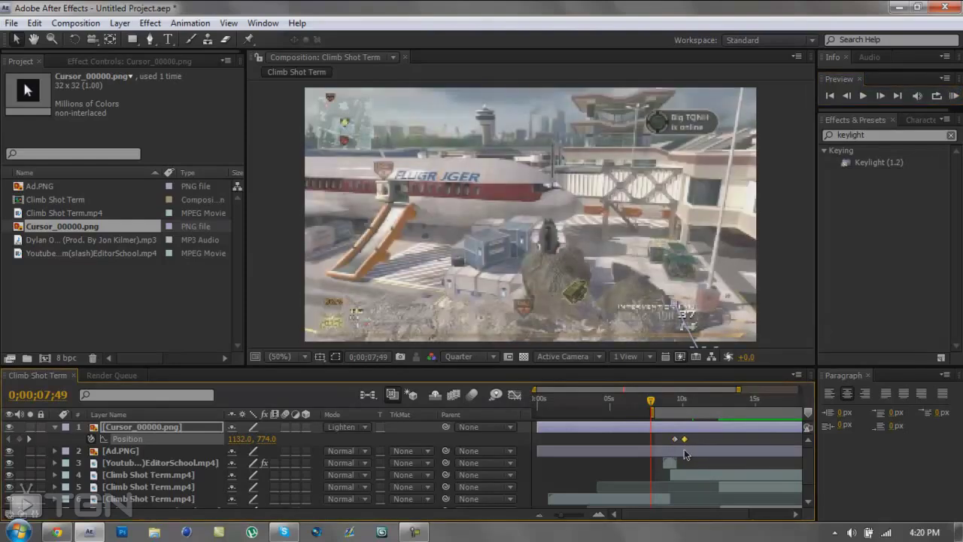
key(KP_0)
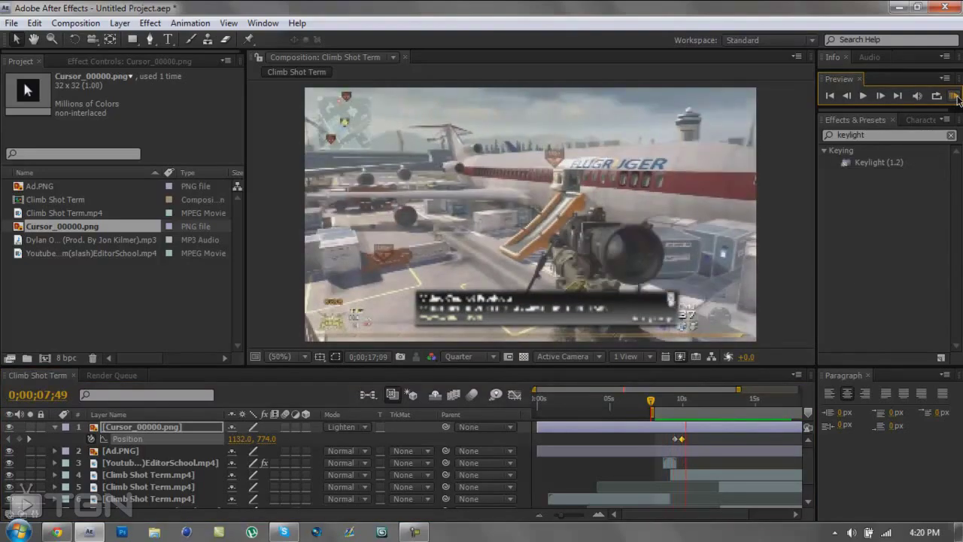
click(954, 96)
- Import Mouse Click Sound Effect.mp3 and add it as the top layer at 0;00;10;20
drag(651, 402, 689, 438)
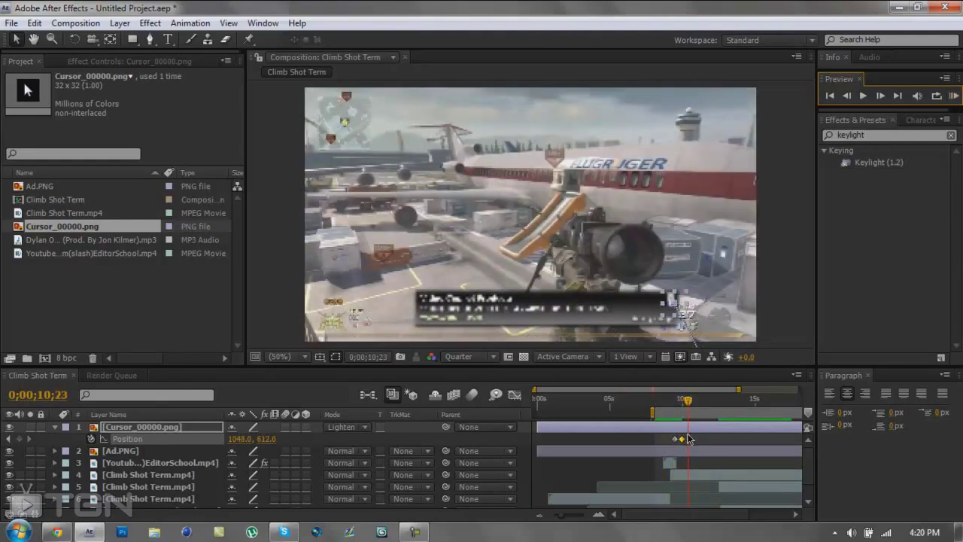
click(12, 23)
mouse_move(150, 233)
click(236, 226)
click(141, 117)
double_click(141, 119)
drag(81, 259, 108, 308)
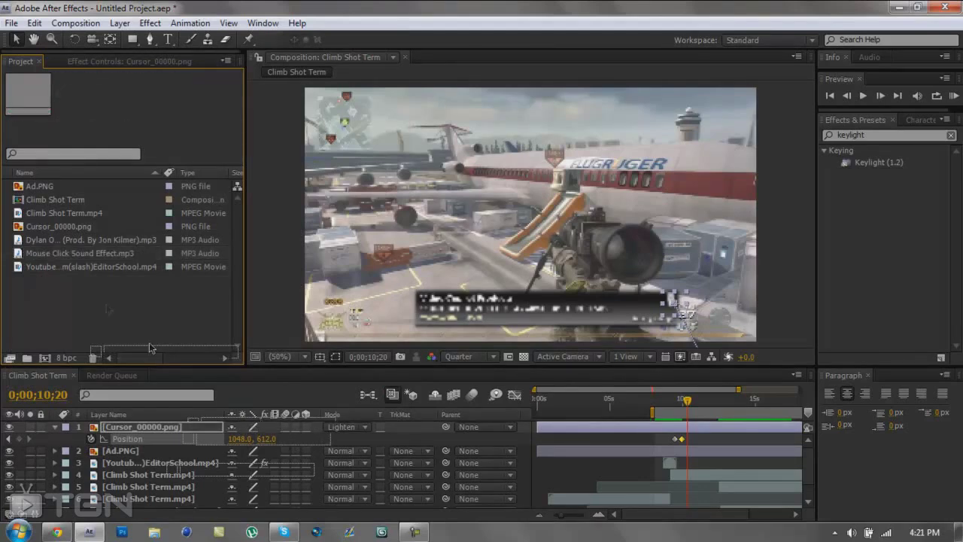
drag(115, 256, 227, 426)
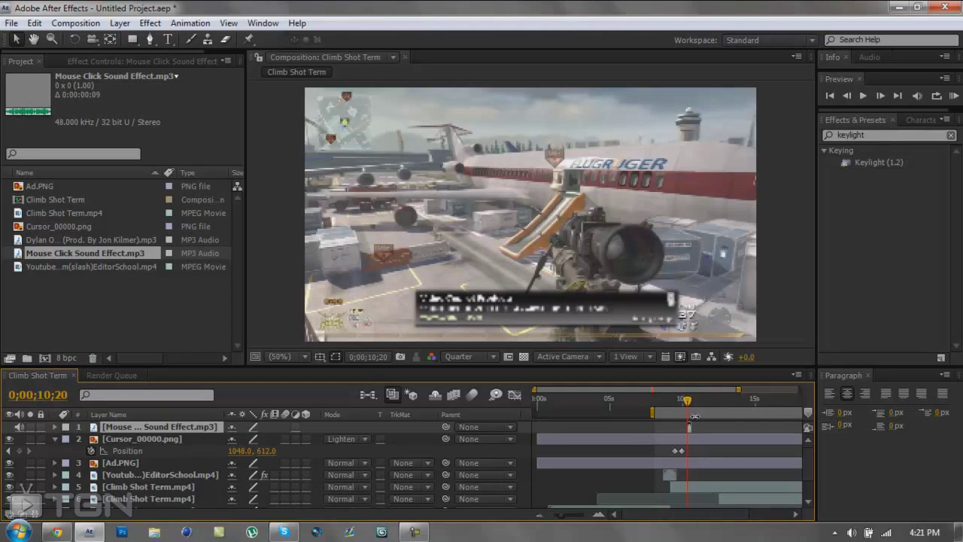
- Shift the mouse click sound layer earlier to about 0;00;10;11, just after the cursor's last keyframe, and RAM-preview the timing
drag(688, 400, 689, 412)
click(953, 96)
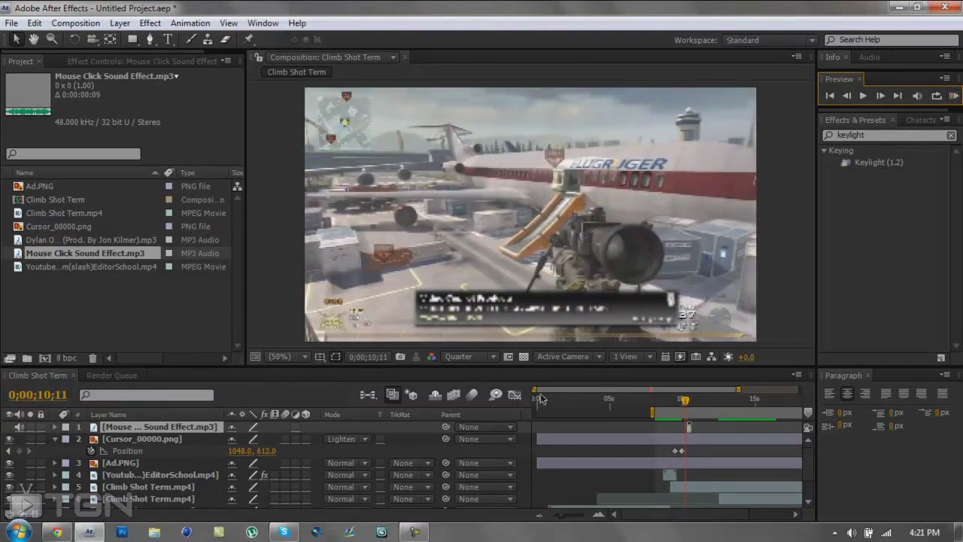
drag(535, 390, 613, 413)
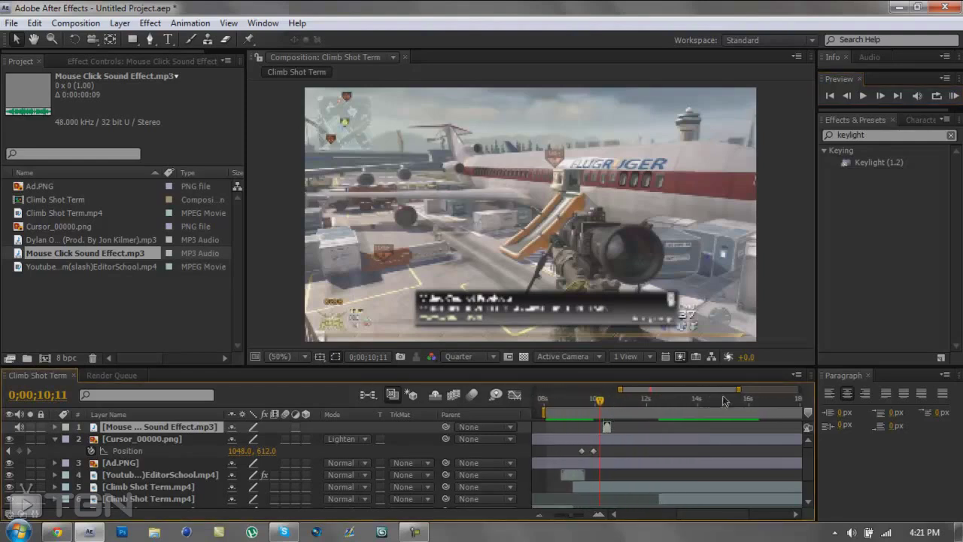
drag(738, 389, 687, 389)
drag(664, 431, 653, 441)
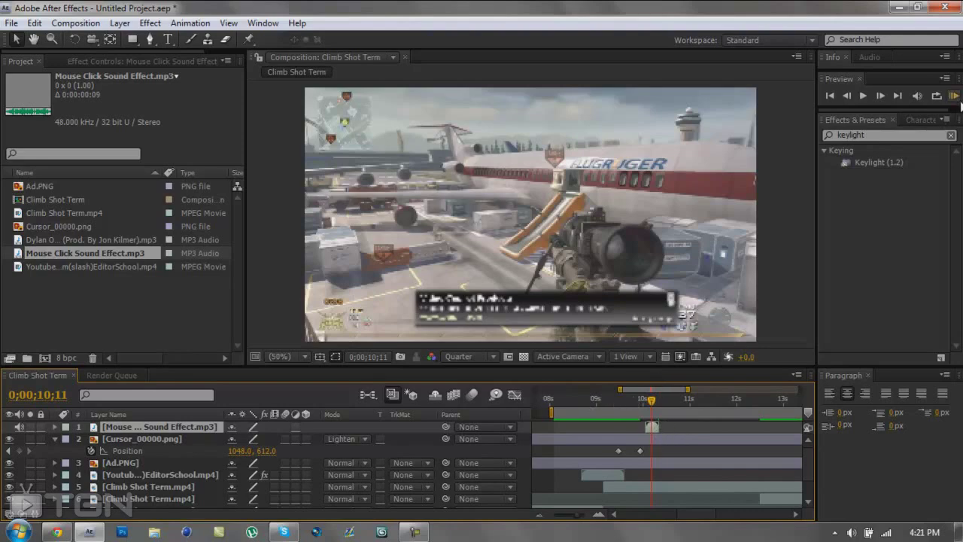
click(954, 95)
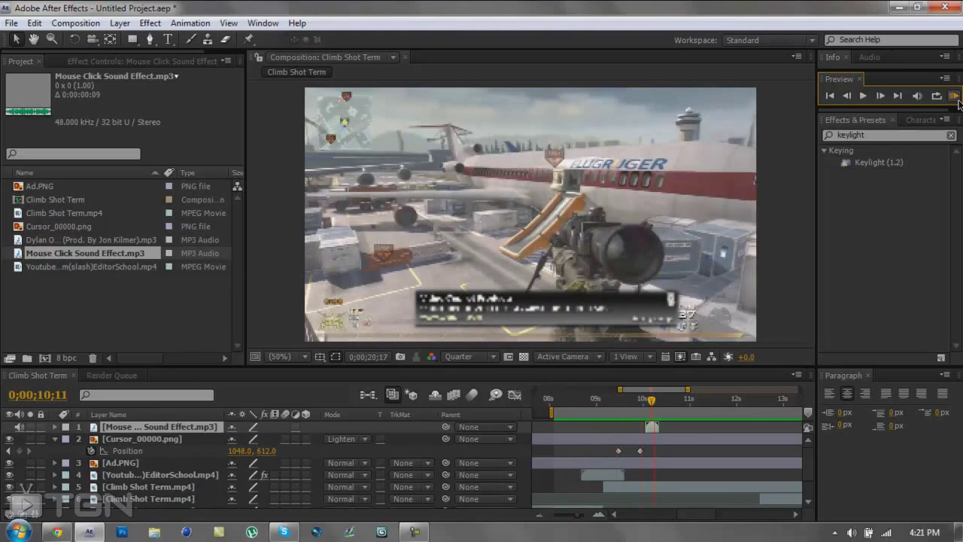
- Animate the cursor leaving the frame with a hold keyframe at 0;00;10;28 and position 1228, 762 at 0;00;10;55, and RAM-preview the exit
key(space)
drag(652, 402, 666, 401)
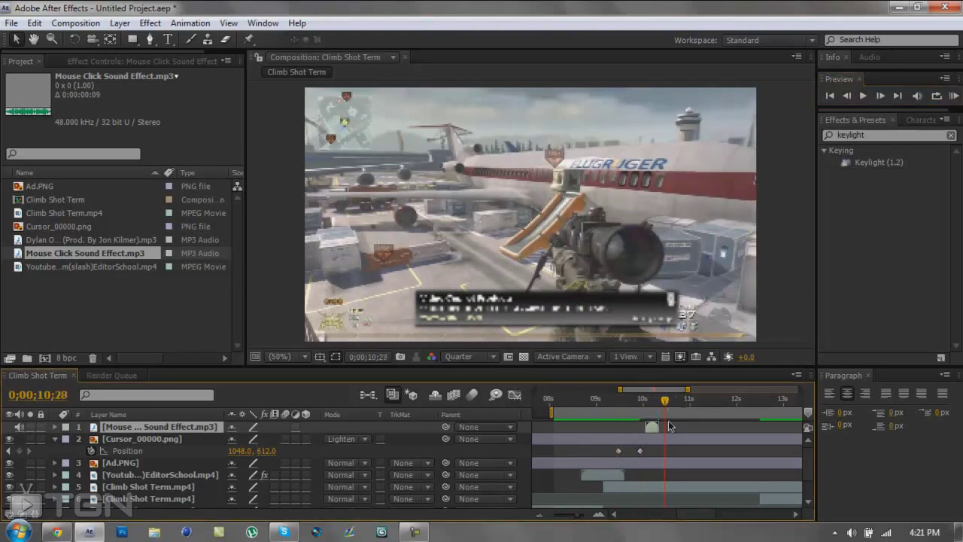
click(125, 441)
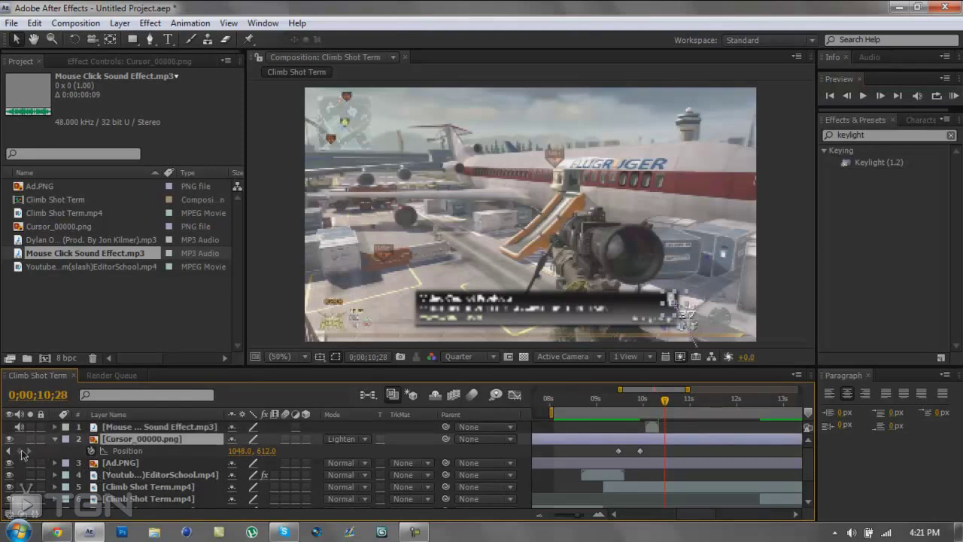
click(19, 451)
drag(665, 403, 685, 406)
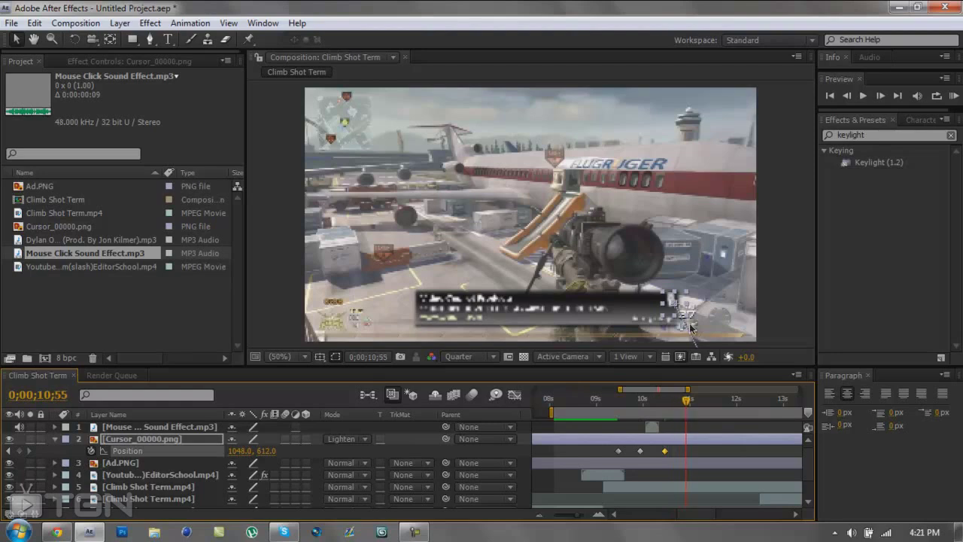
drag(678, 301, 740, 368)
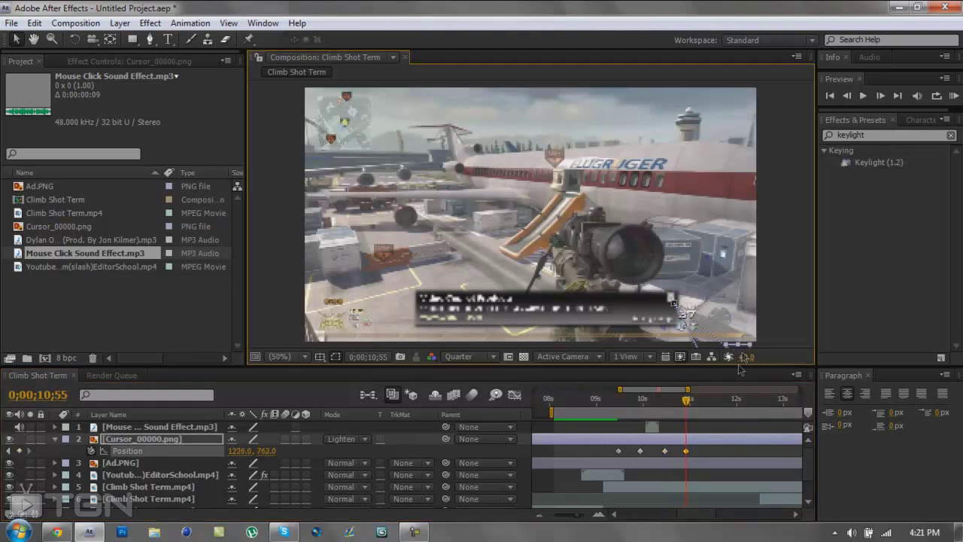
click(953, 97)
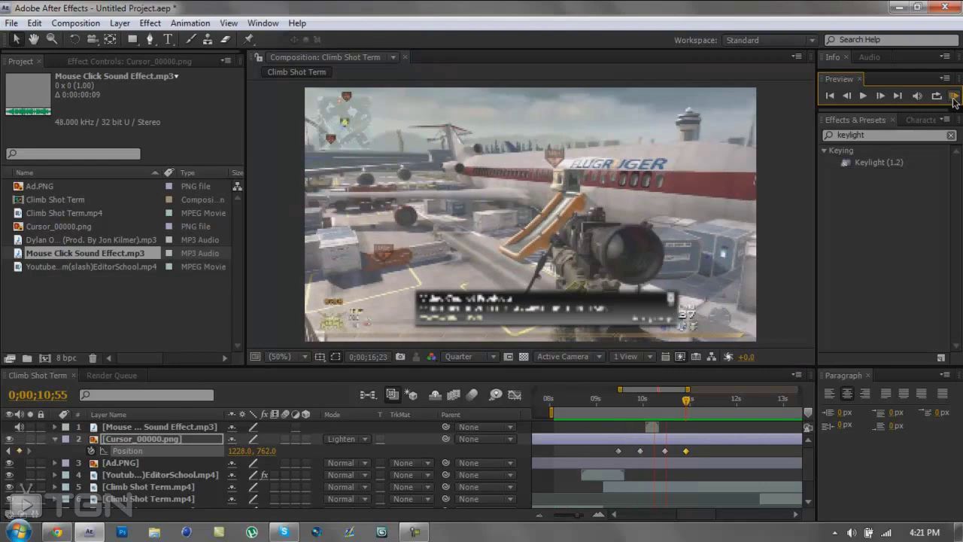
- Split the Ad.PNG layer at 0;00;10;11 and delete the portion after the split
drag(686, 402, 651, 408)
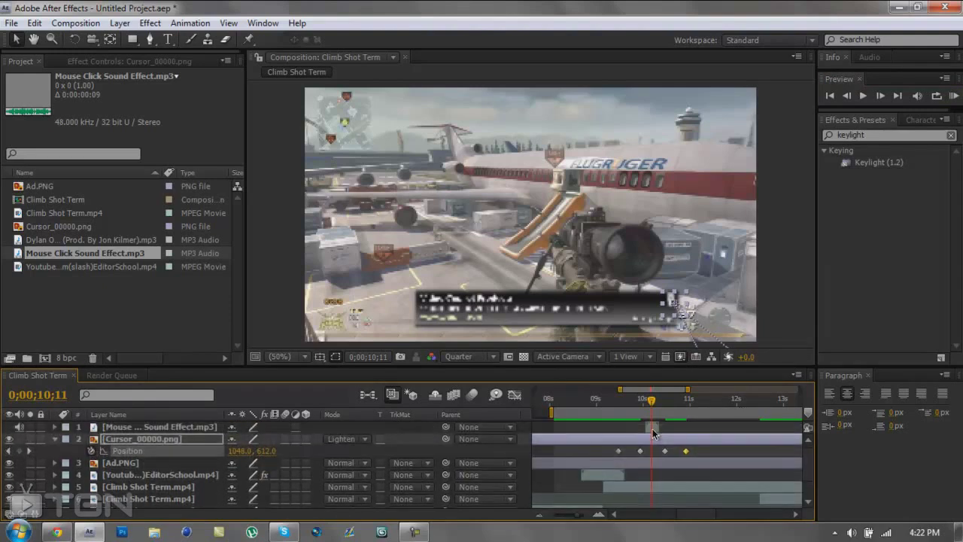
scroll(613, 454, down, 1)
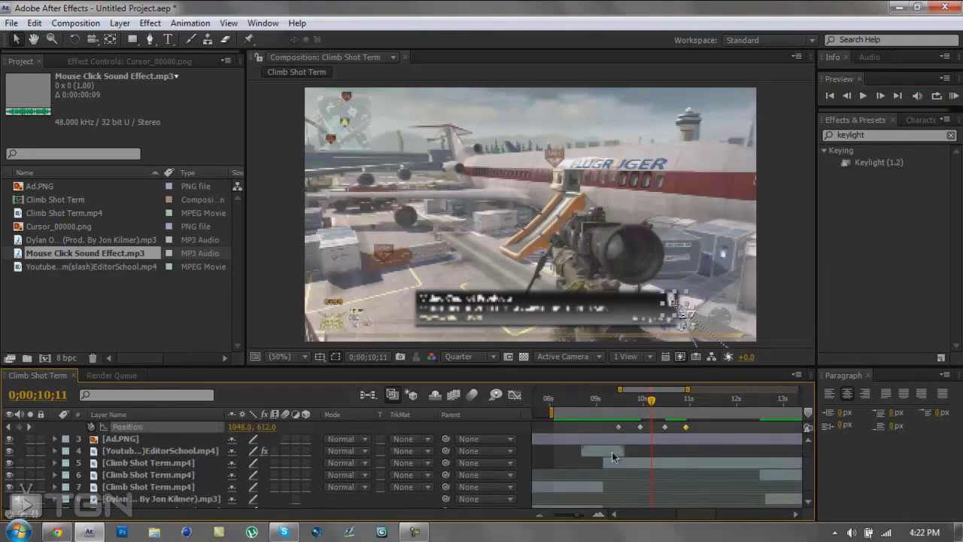
click(651, 439)
scroll(652, 451, up, 1)
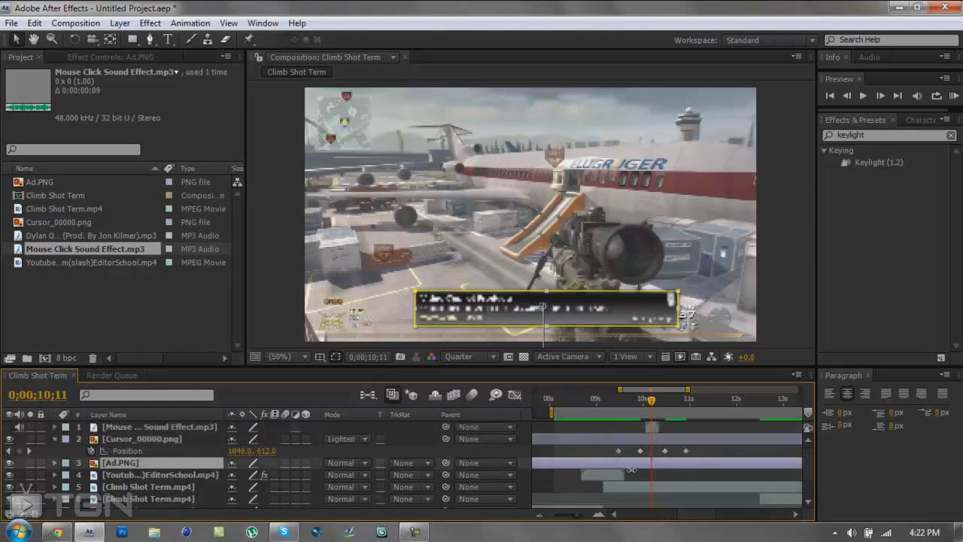
click(35, 23)
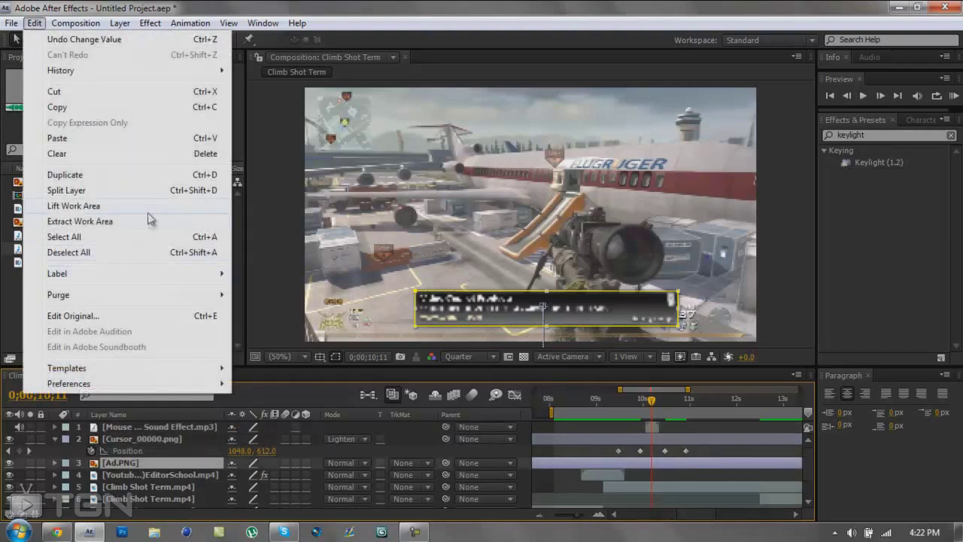
click(148, 194)
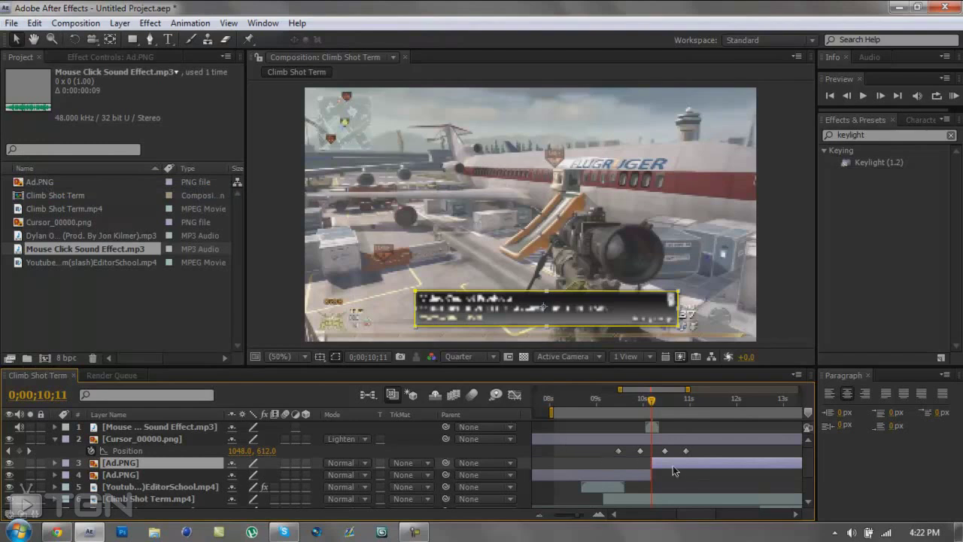
key(Delete)
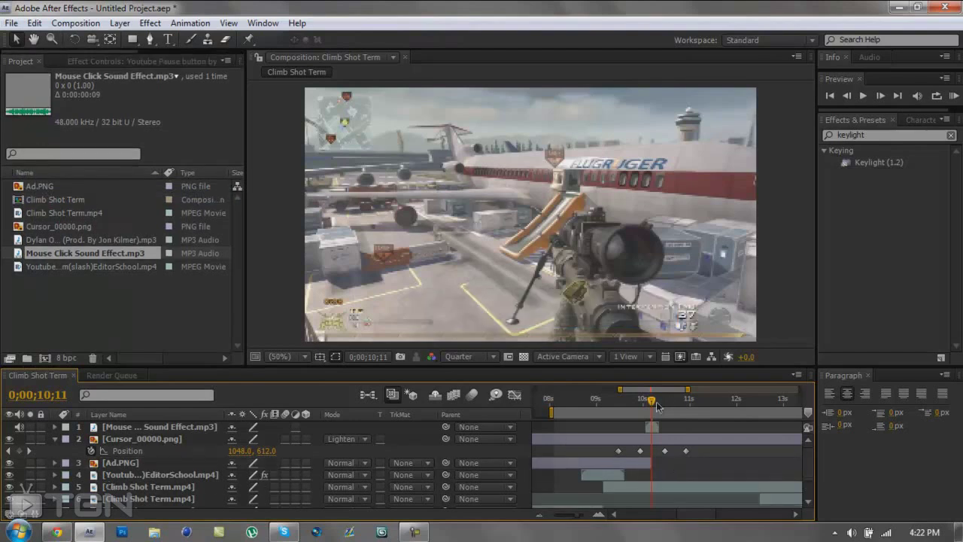
- Keyframe the Ad.PNG layer's opacity at 100% on 0;00;10;08 and 0% on 0;00;10;10, and RAM-preview the disappearance
drag(652, 405, 649, 411)
click(121, 463)
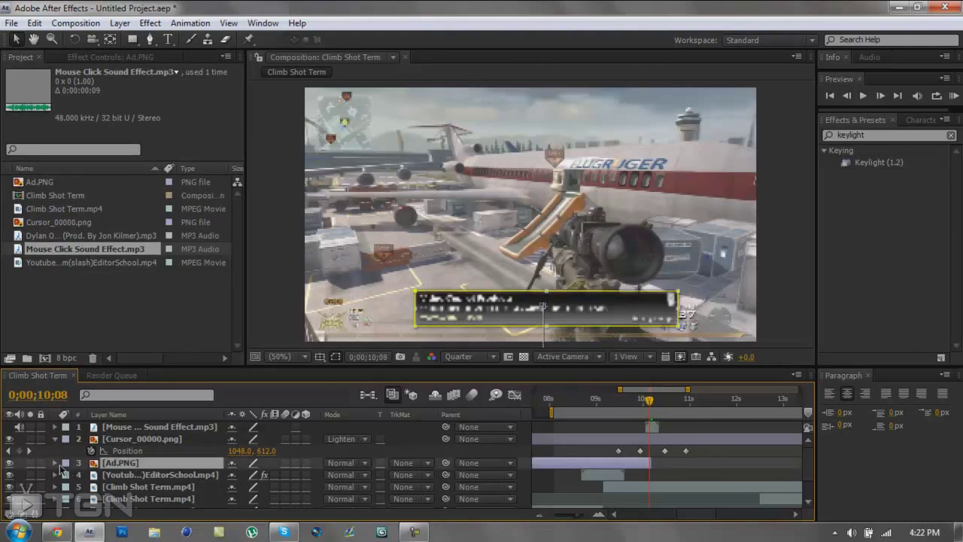
click(54, 462)
scroll(648, 452, down, 3)
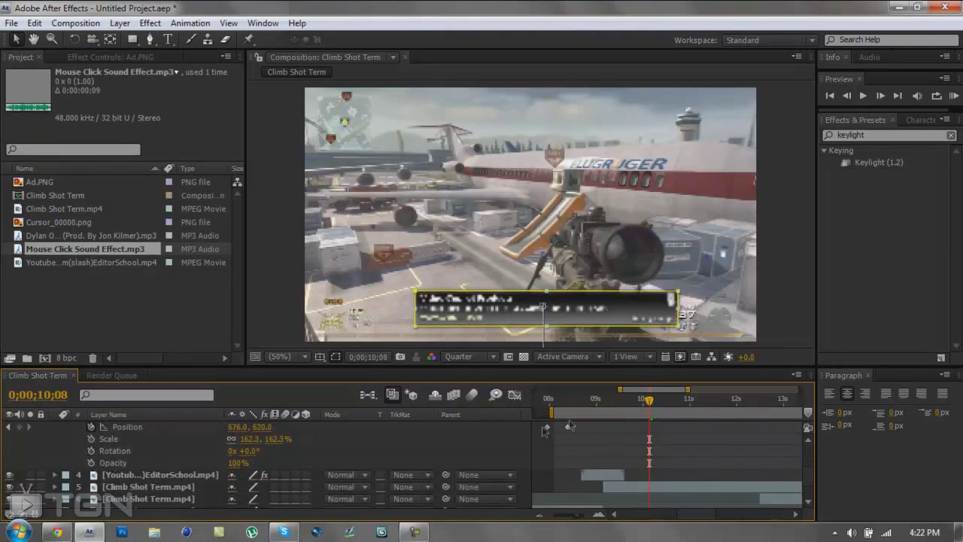
scroll(649, 452, up, 2)
scroll(648, 452, up, 2)
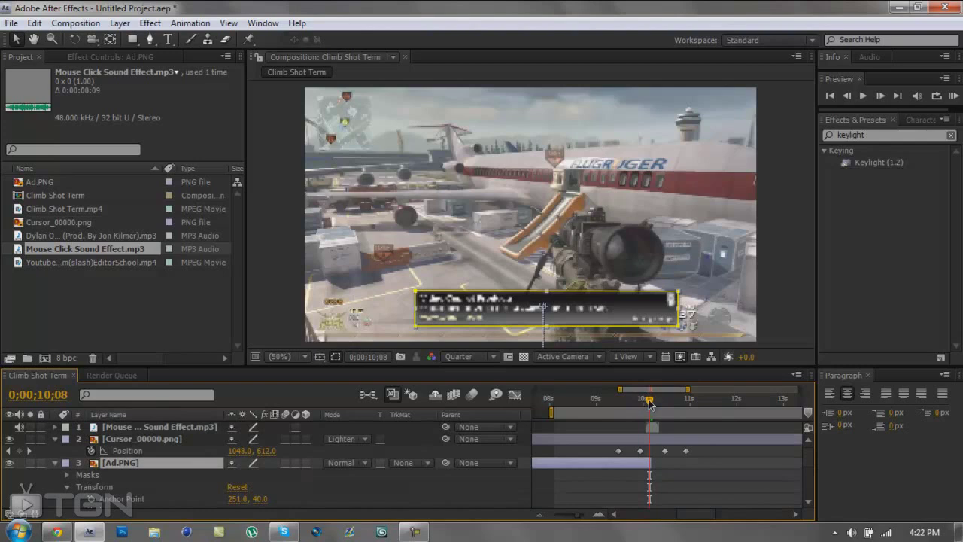
scroll(200, 506, down, 5)
scroll(114, 469, up, 2)
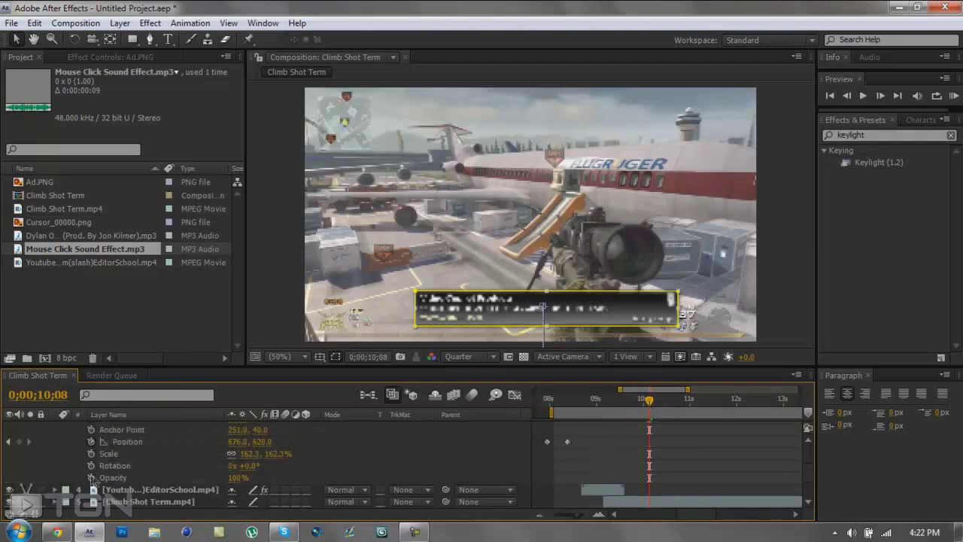
click(91, 477)
click(653, 407)
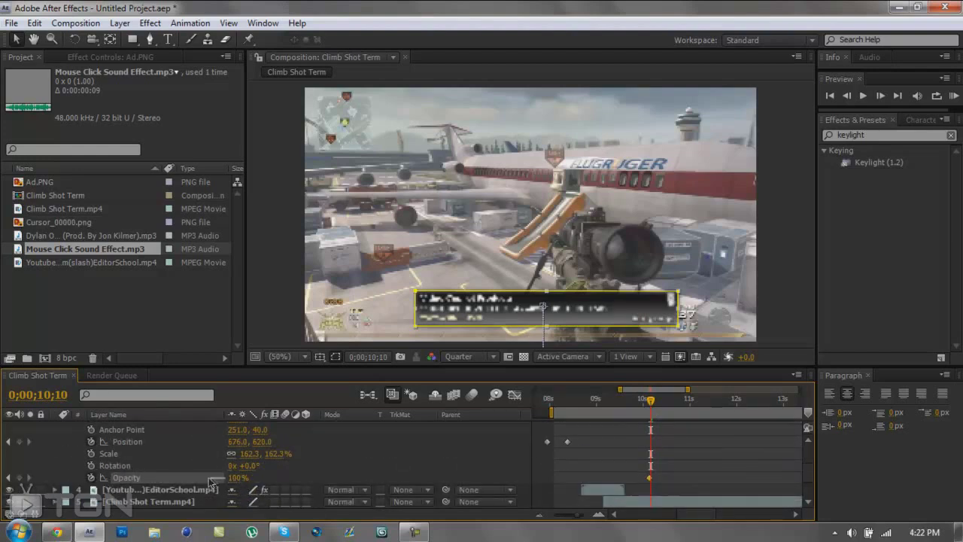
scroll(654, 426, up, 5)
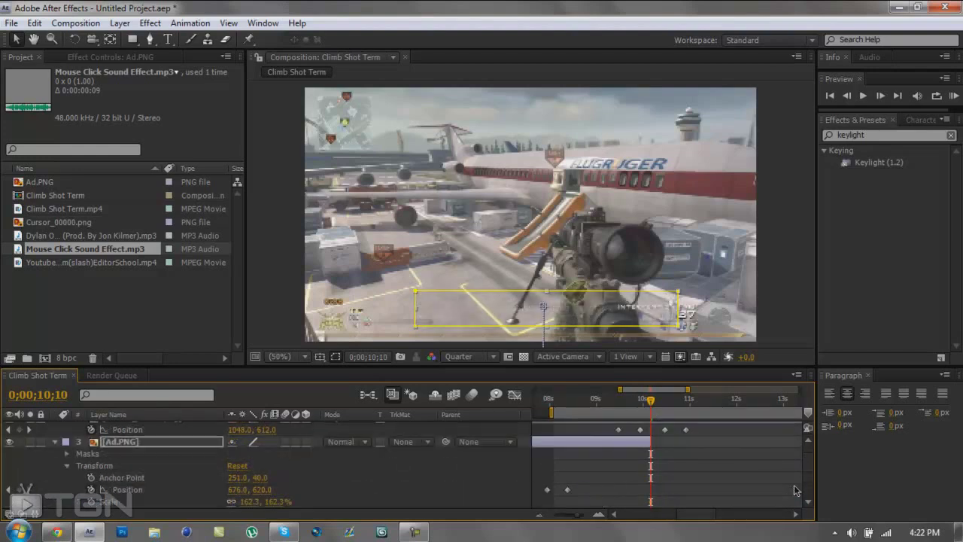
click(649, 411)
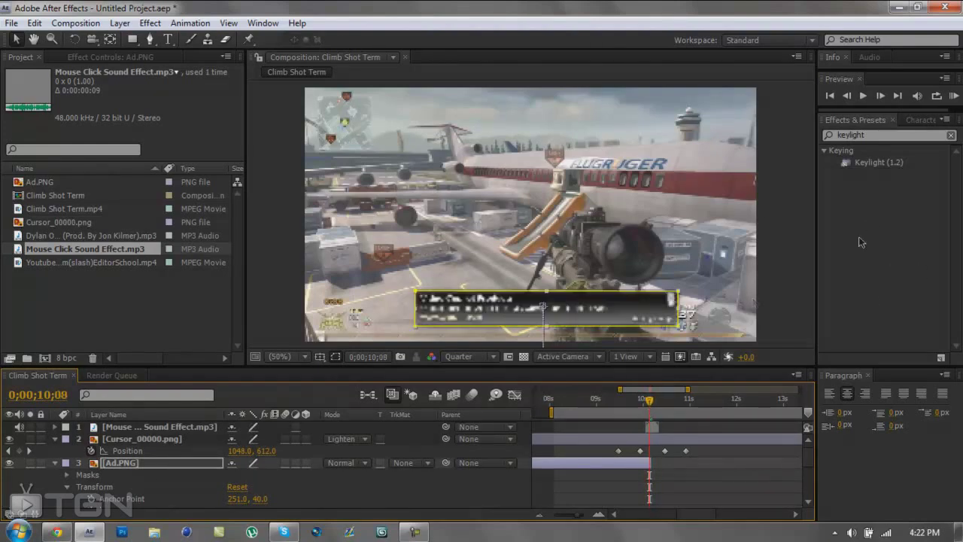
click(954, 96)
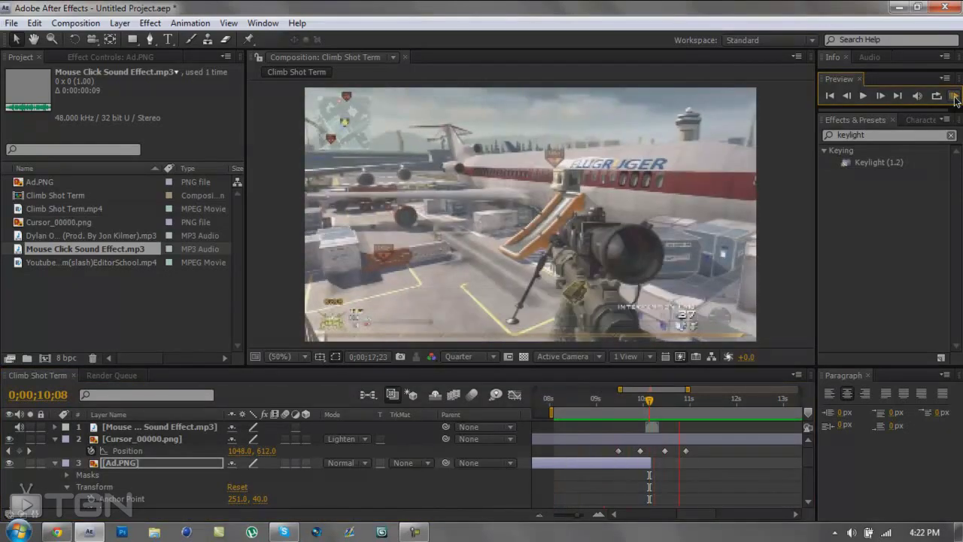
key(space)
- Show the whole composition in the timeline and extend the work area back to its beginning
drag(652, 403, 800, 390)
drag(620, 389, 534, 389)
click(415, 532)
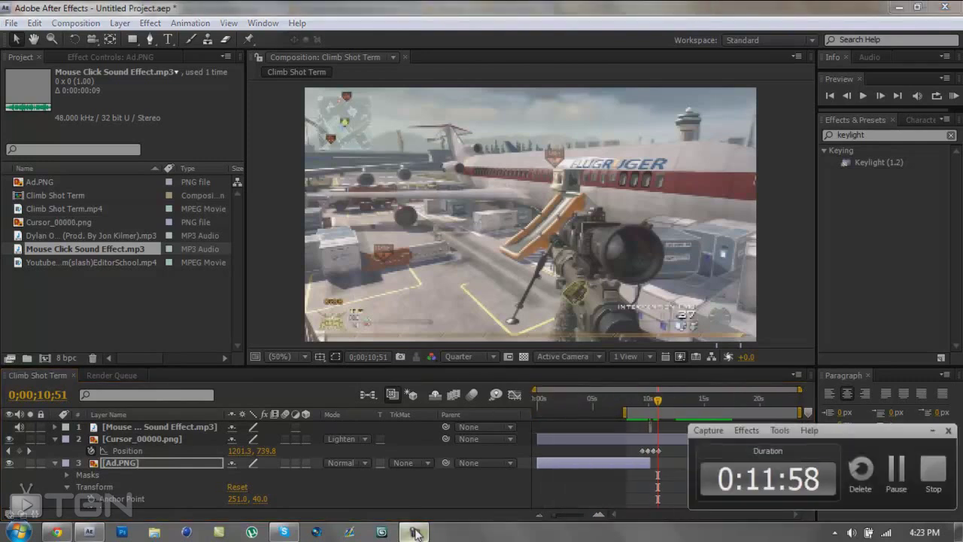
click(415, 532)
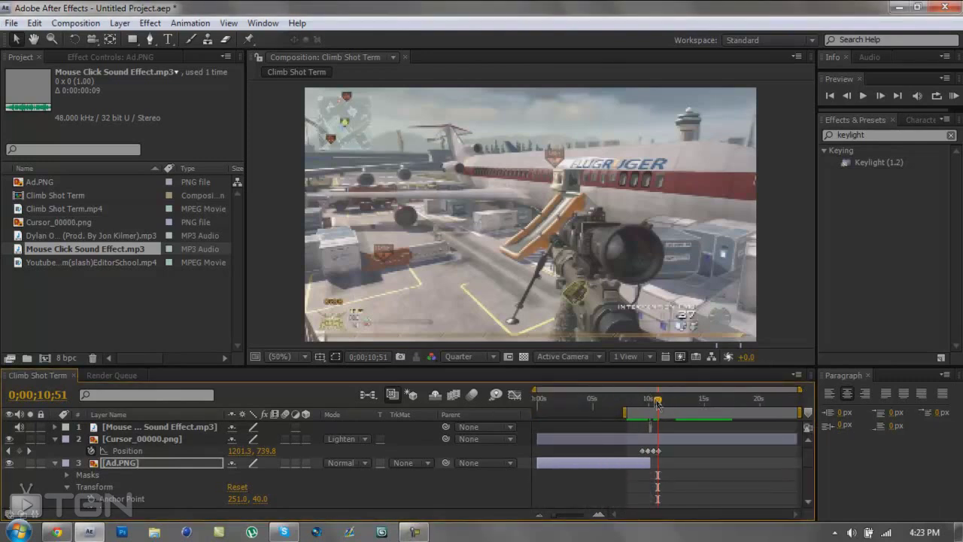
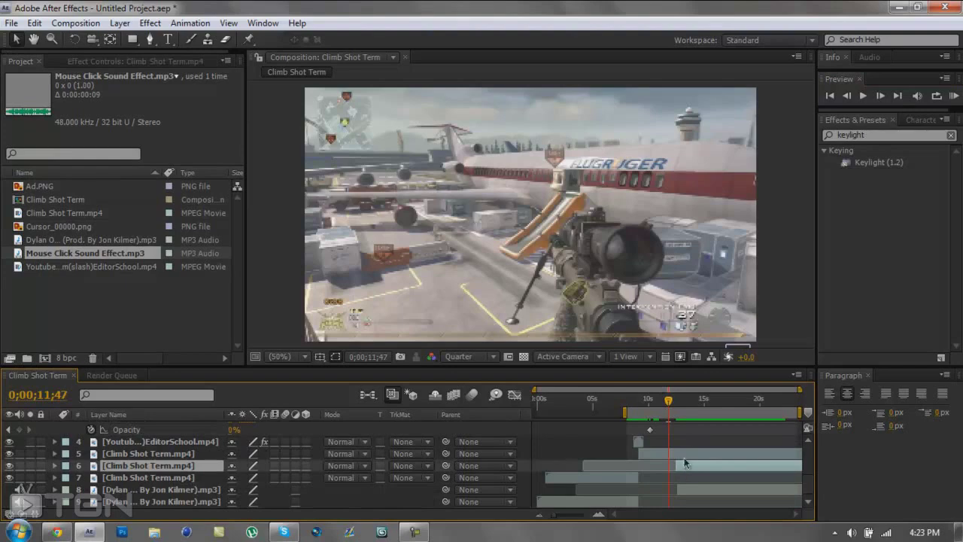
drag(669, 404, 666, 404)
click(715, 454)
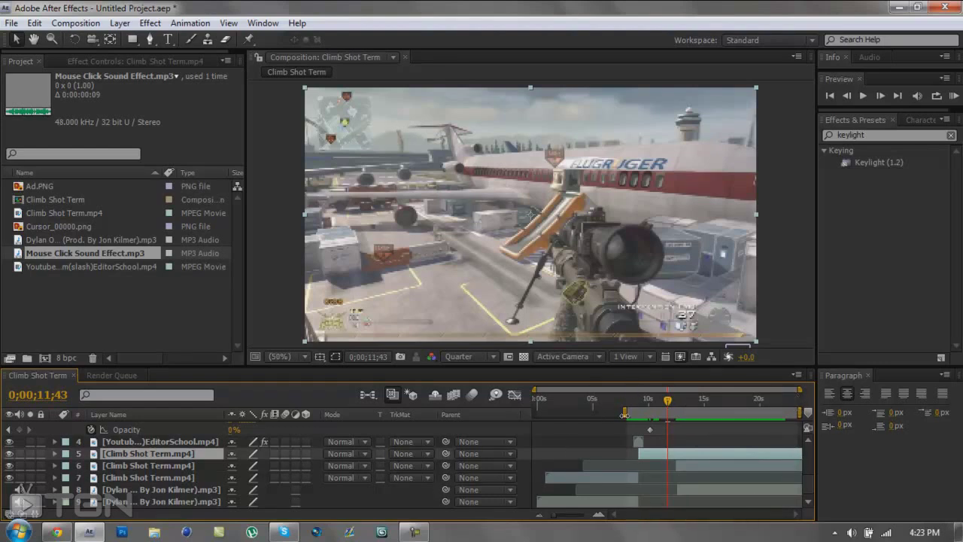
drag(624, 414, 523, 415)
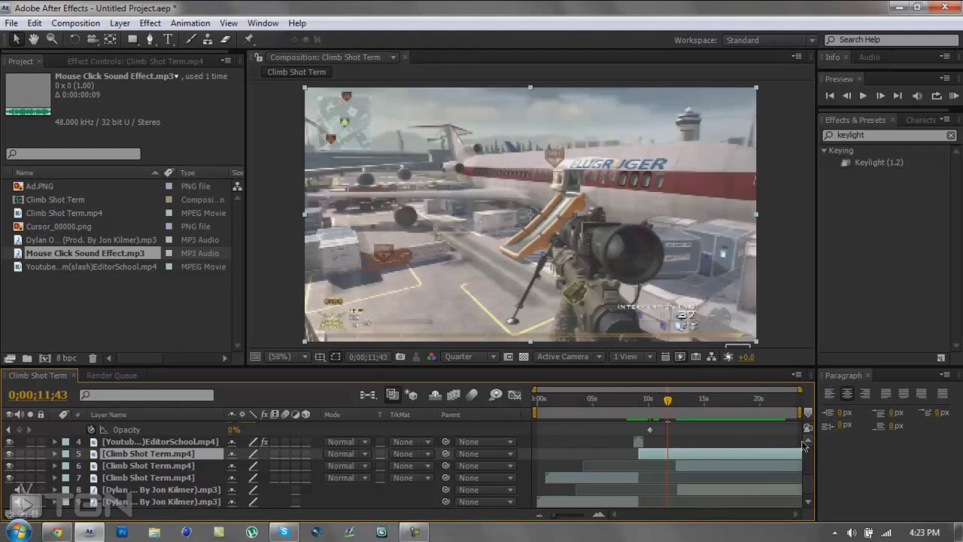
- Shorten the layer 5 Climb Shot Term.mp4 clip to end just before the 15-second mark and align its start to 0;00;09;08
drag(801, 457, 691, 455)
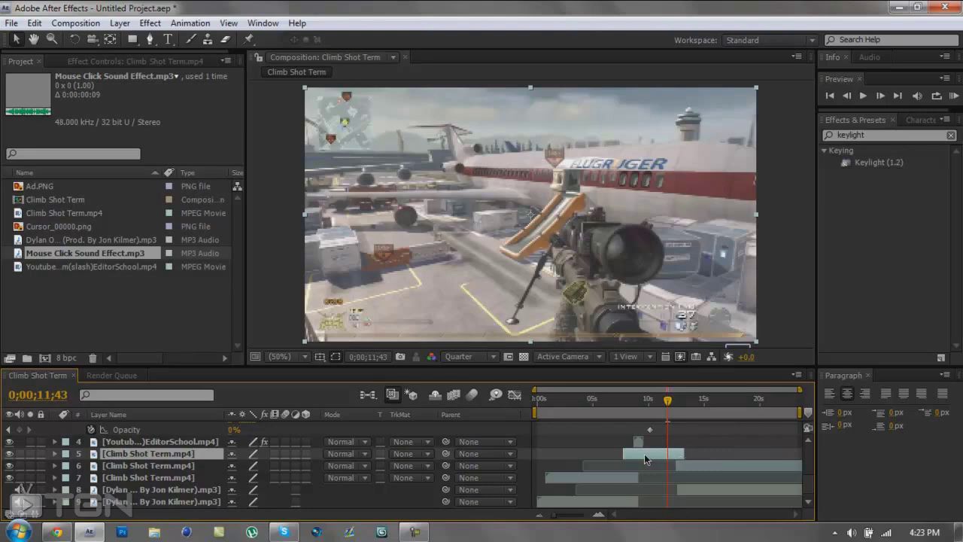
drag(644, 461, 660, 461)
click(638, 403)
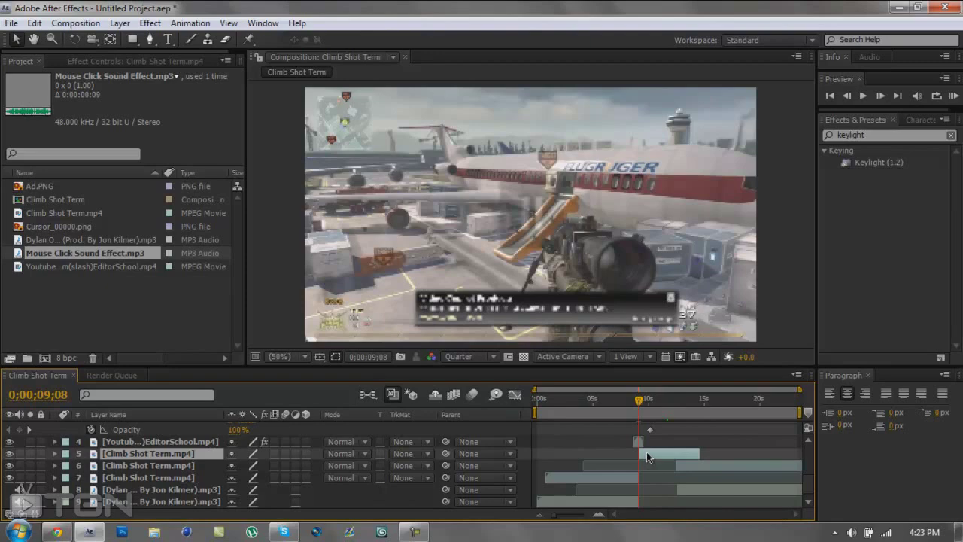
- Collapse the cursor and ad layers' properties and trim the end of the layer 5 gameplay clip to about 0;00;12;25
drag(641, 407, 678, 439)
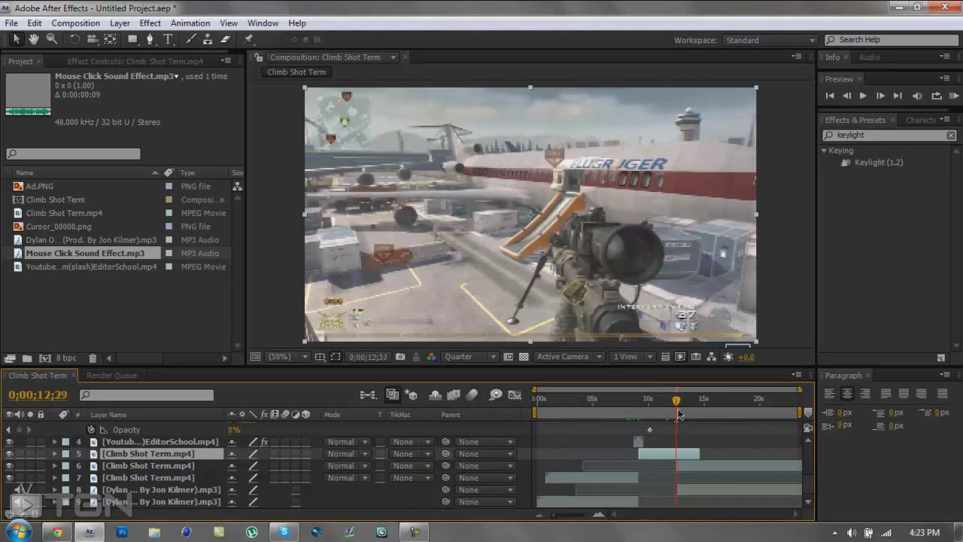
mouse_move(678, 413)
mouse_down()
mouse_move(669, 430)
mouse_move(681, 429)
mouse_up()
scroll(807, 470, up, 5)
scroll(810, 468, up, 3)
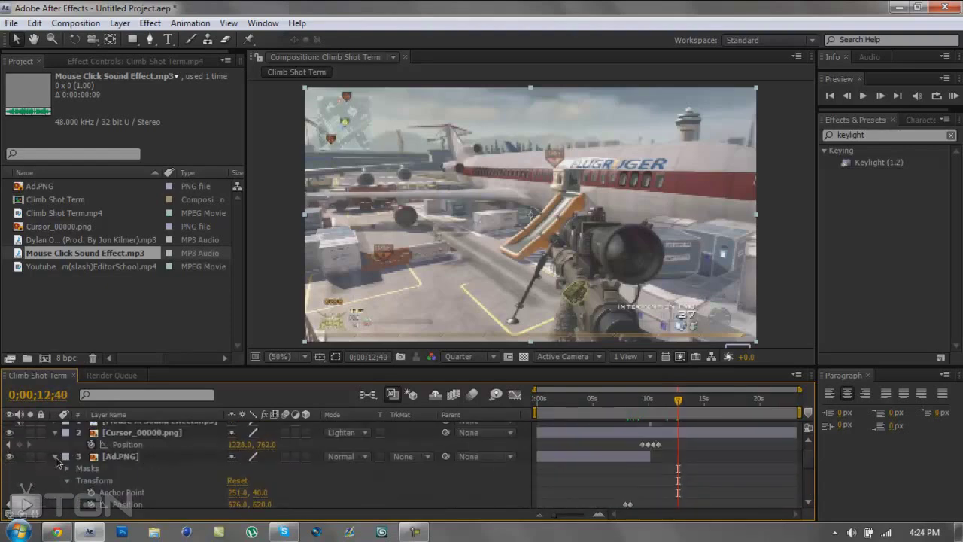
click(56, 456)
click(54, 431)
scroll(666, 443, up, 2)
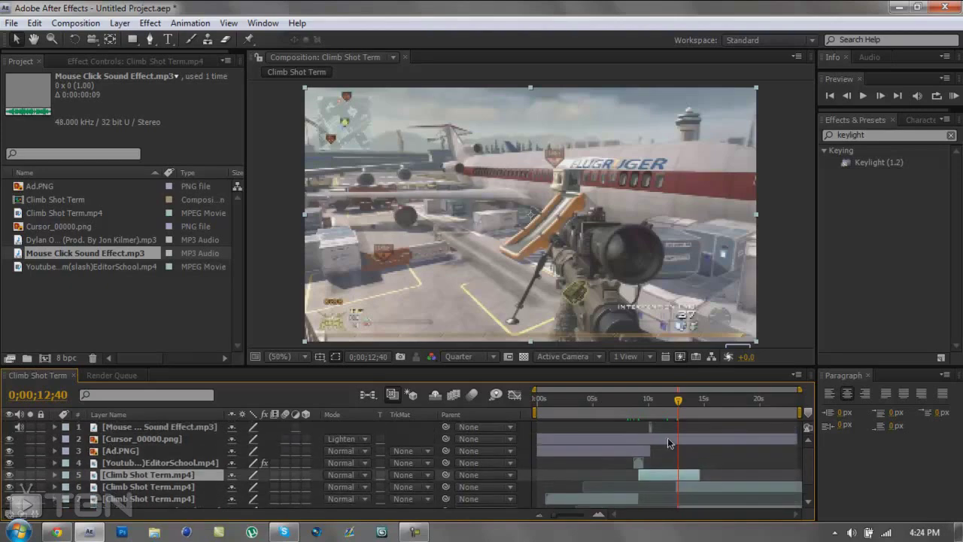
scroll(674, 434, down, 2)
scroll(673, 435, up, 2)
drag(681, 402, 676, 411)
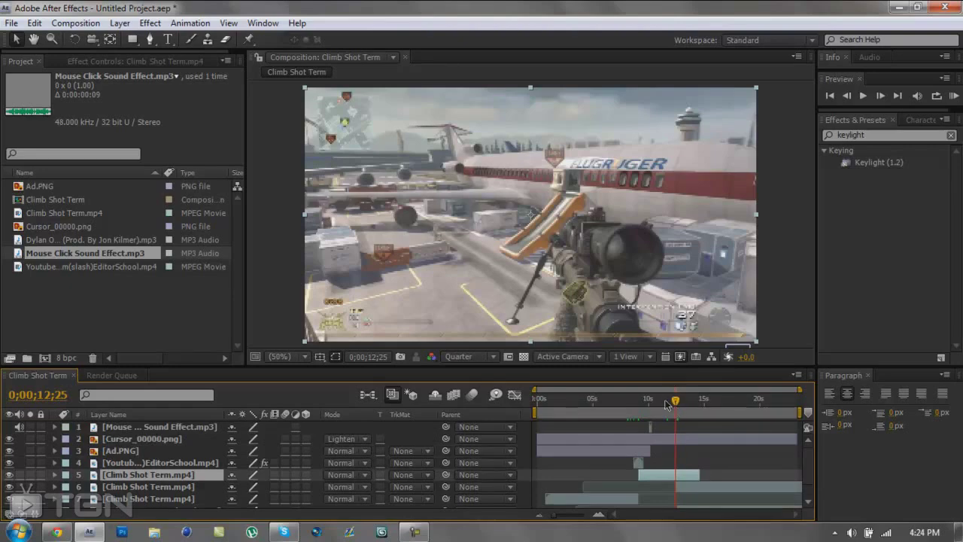
drag(700, 474, 676, 504)
- Shift the layer 6 Climb Shot Term.mp4 clip slightly earlier so it starts exactly where the layer 5 clip ends
scroll(796, 462, down, 2)
drag(674, 406, 675, 413)
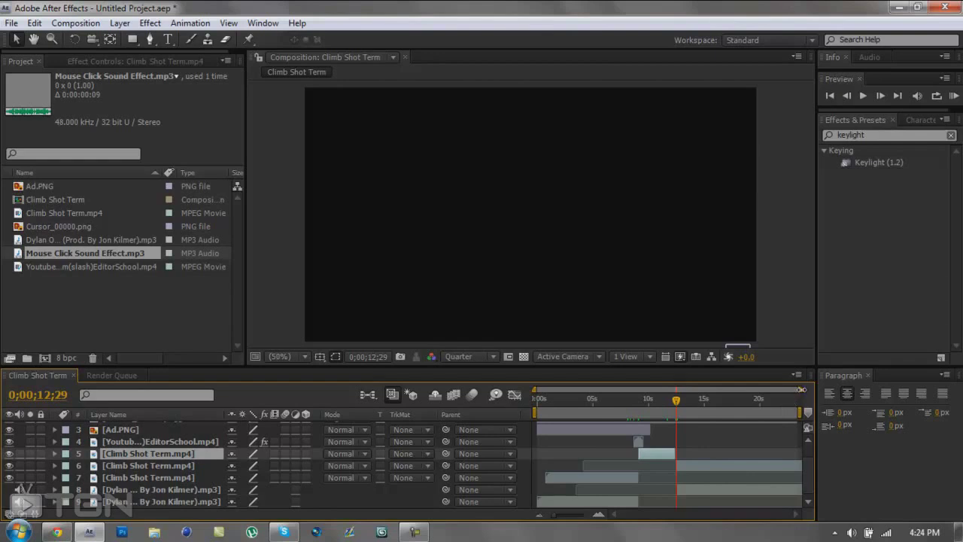
key(=)
drag(536, 388, 666, 411)
drag(630, 474, 623, 471)
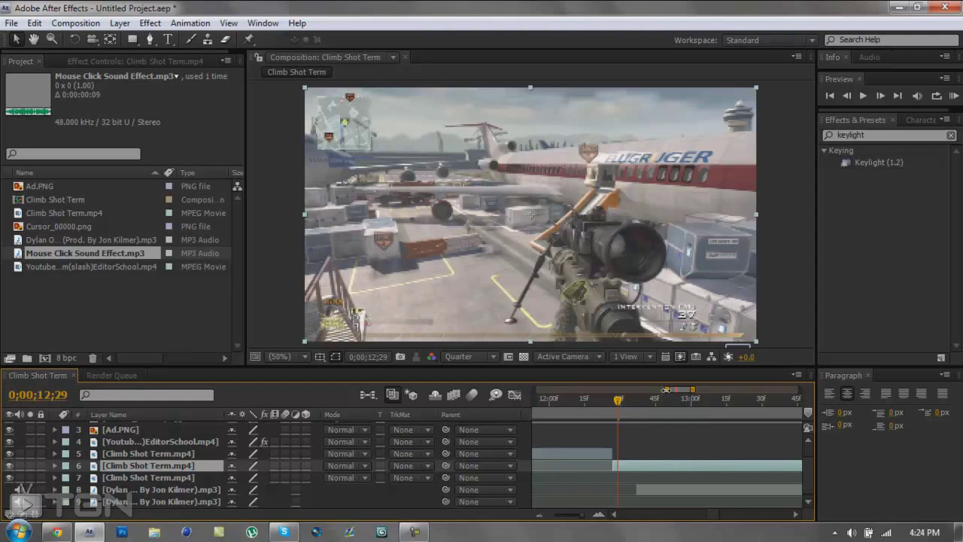
- Set the current time to 0;00;12;33 at the clip change and reveal the audio waveform of the layer 8 music track
key(minus)
key(minus)
key(minus)
key(minus)
click(672, 406)
mouse_move(672, 410)
mouse_down()
mouse_move(690, 419)
mouse_move(676, 410)
mouse_up()
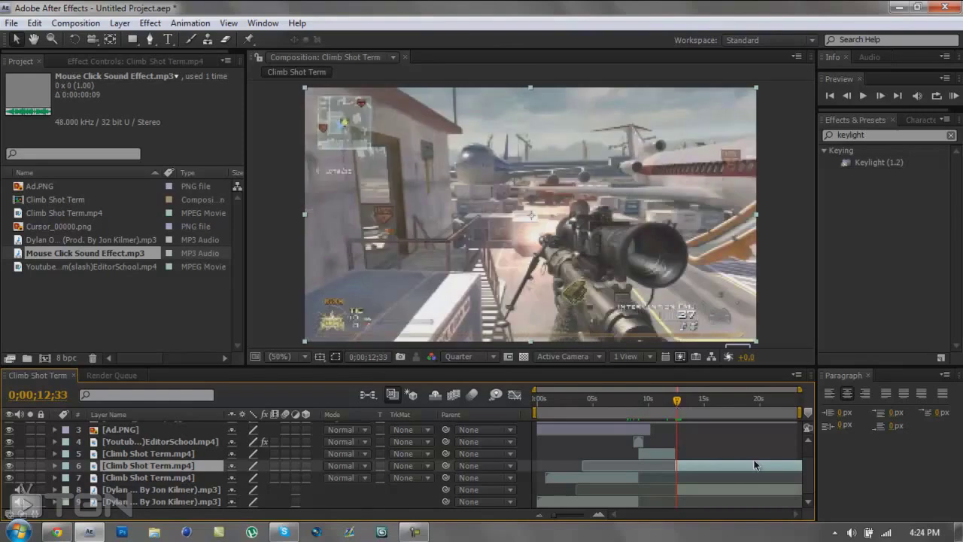
click(694, 486)
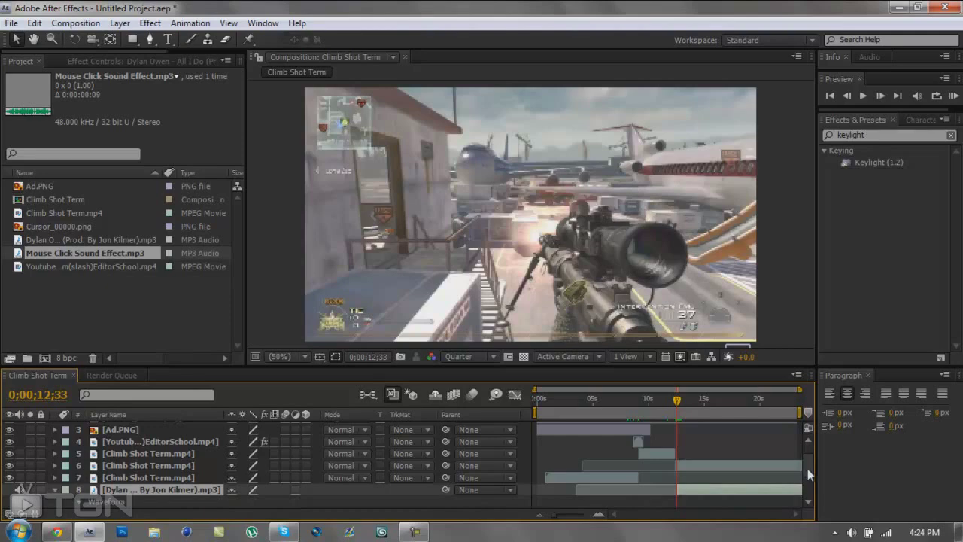
key(l)
key(l)
drag(809, 496, 809, 478)
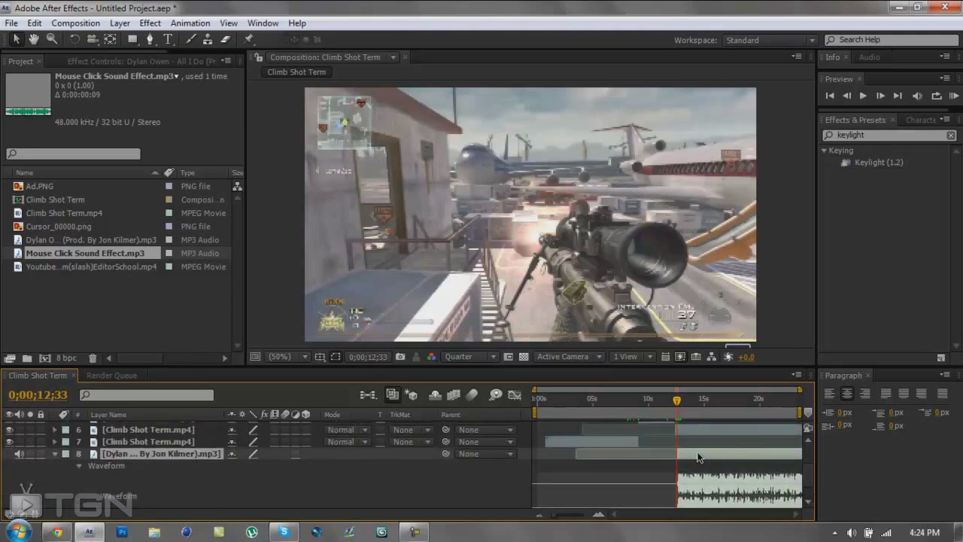
- Nudge the layer 8 music track slightly earlier and collapse its waveform
drag(695, 454, 697, 456)
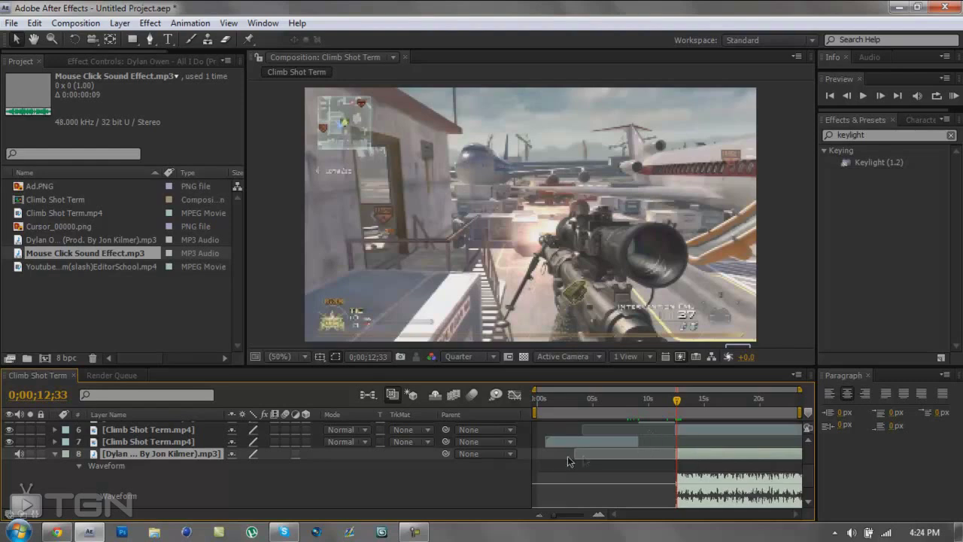
click(55, 454)
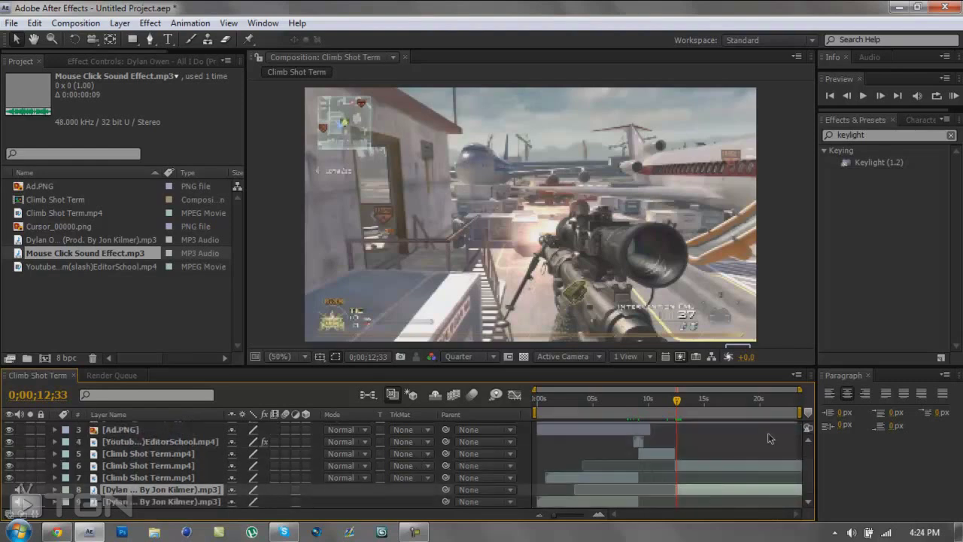
- Set the work area to start at about the 7-second mark and run a RAM preview of the clip change
drag(677, 404, 673, 403)
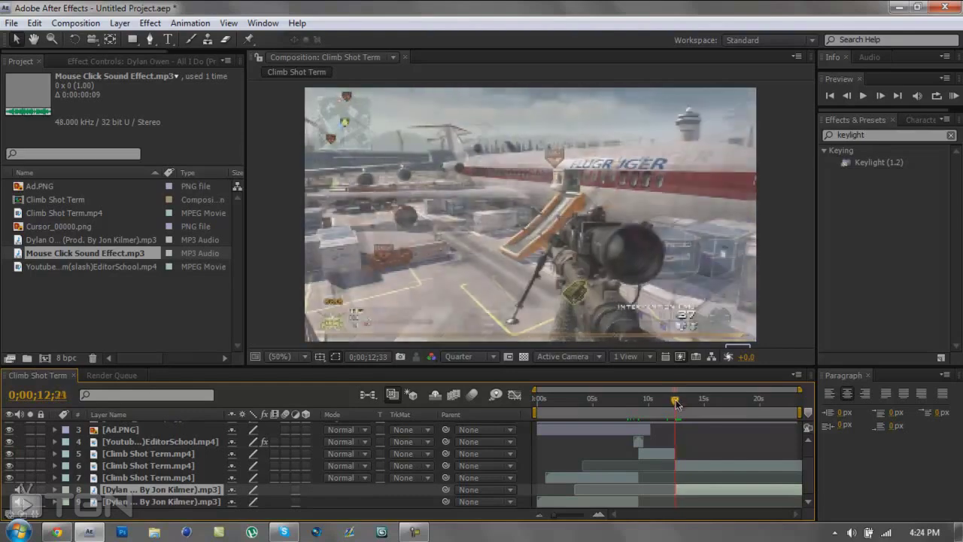
drag(536, 413, 618, 426)
click(955, 96)
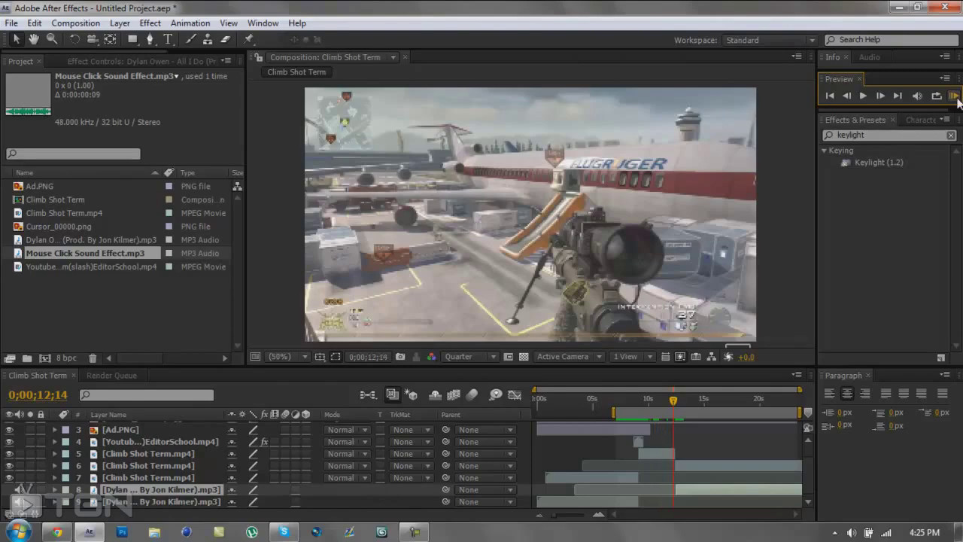
- Import the Youtube Play button video from the desktop and place it as the top layer, starting at 0;00;12;21
click(677, 405)
drag(679, 408, 675, 417)
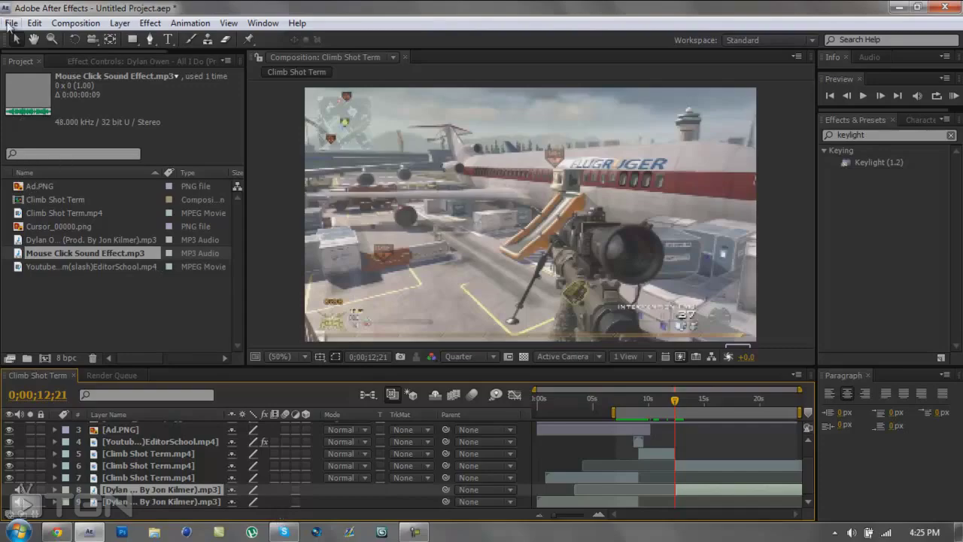
click(12, 23)
mouse_move(113, 225)
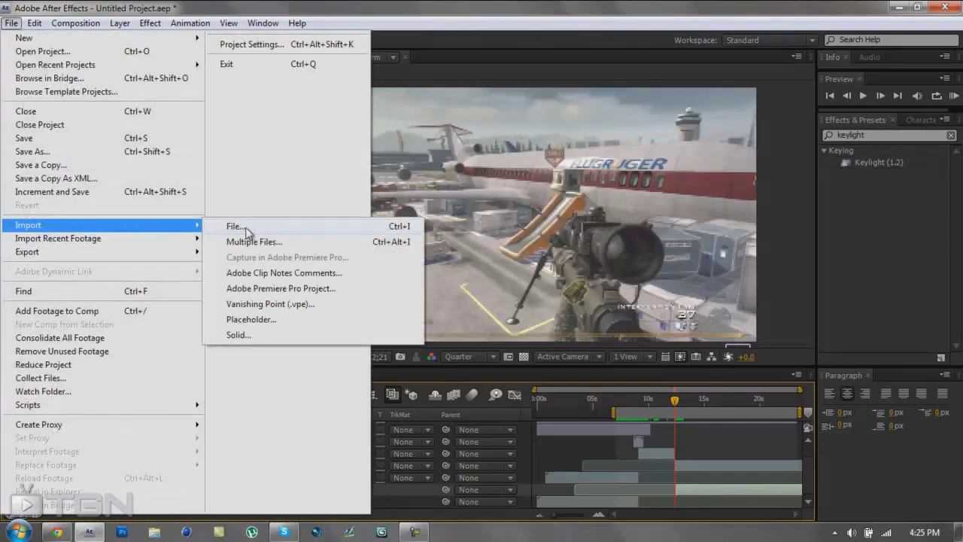
click(246, 231)
click(41, 141)
drag(390, 135, 393, 260)
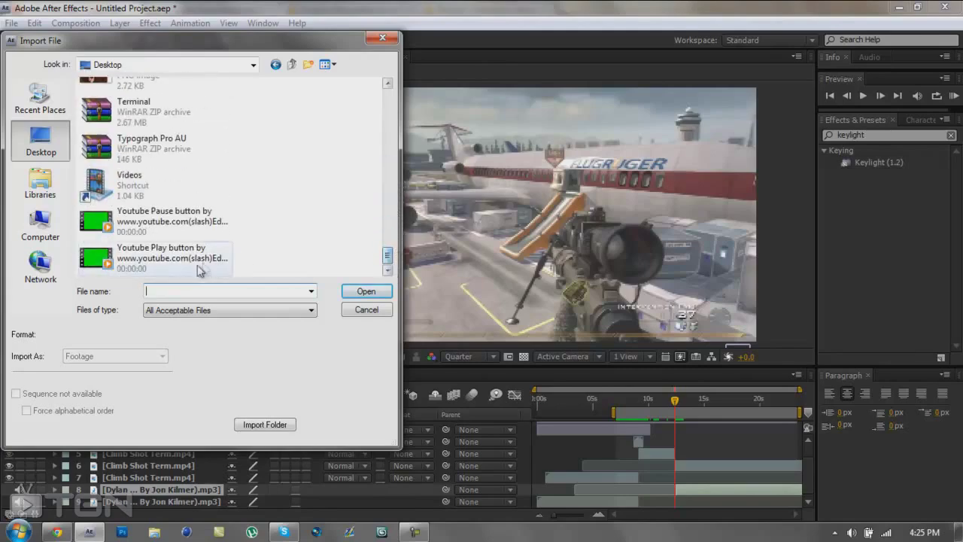
double_click(200, 260)
drag(75, 288, 164, 423)
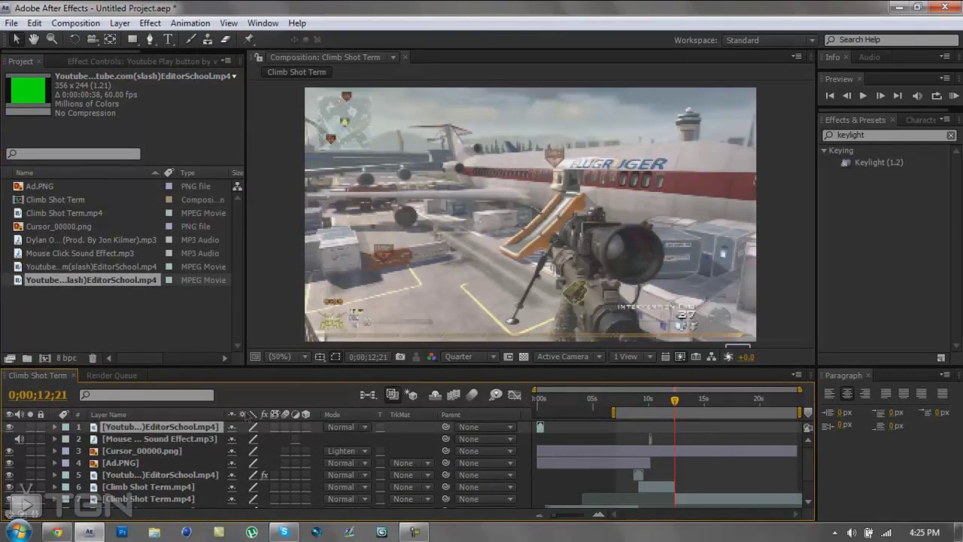
key(bracketleft)
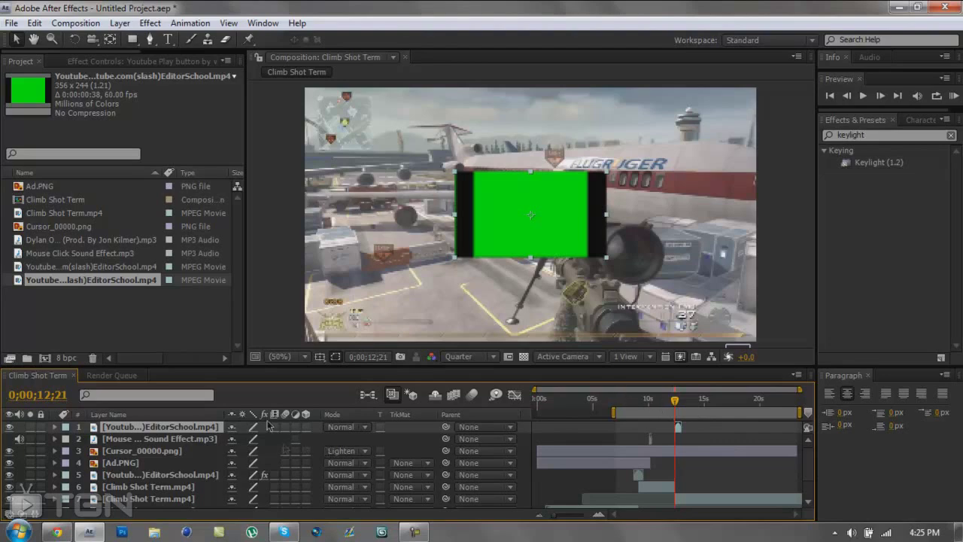
- Draw a closed four-point mask around the play symbol on the green-screen layer with the Pen tool, cutting off the black side bars
click(150, 39)
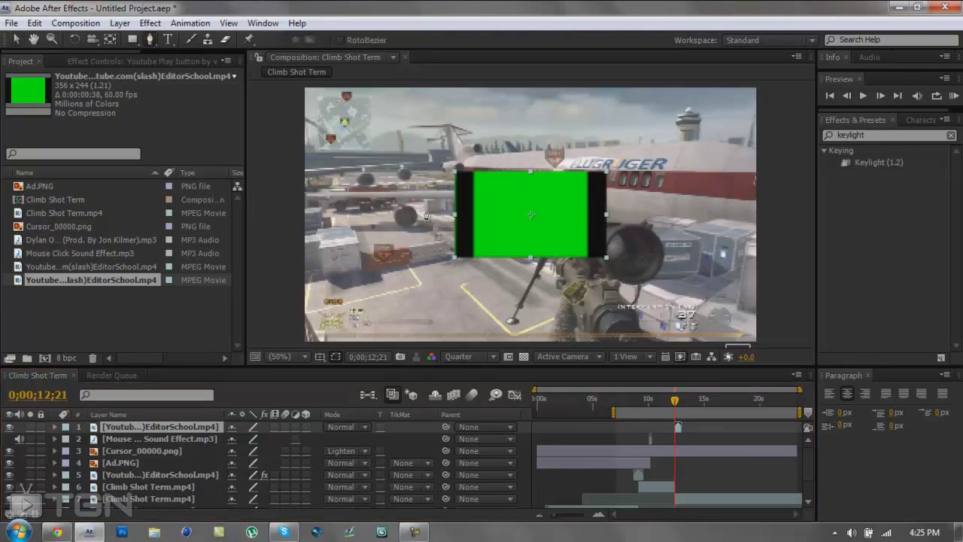
drag(677, 404, 681, 411)
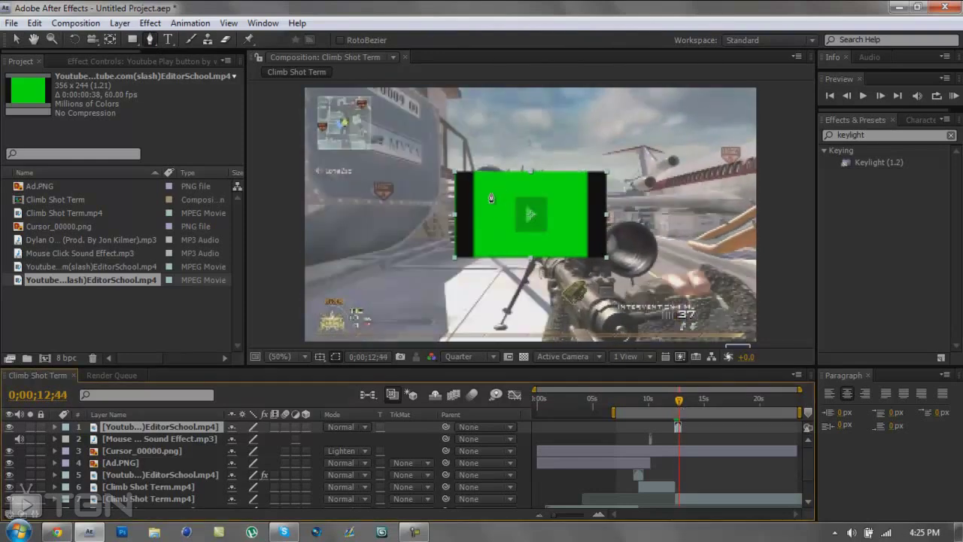
click(496, 188)
click(493, 242)
click(576, 242)
click(568, 185)
click(496, 188)
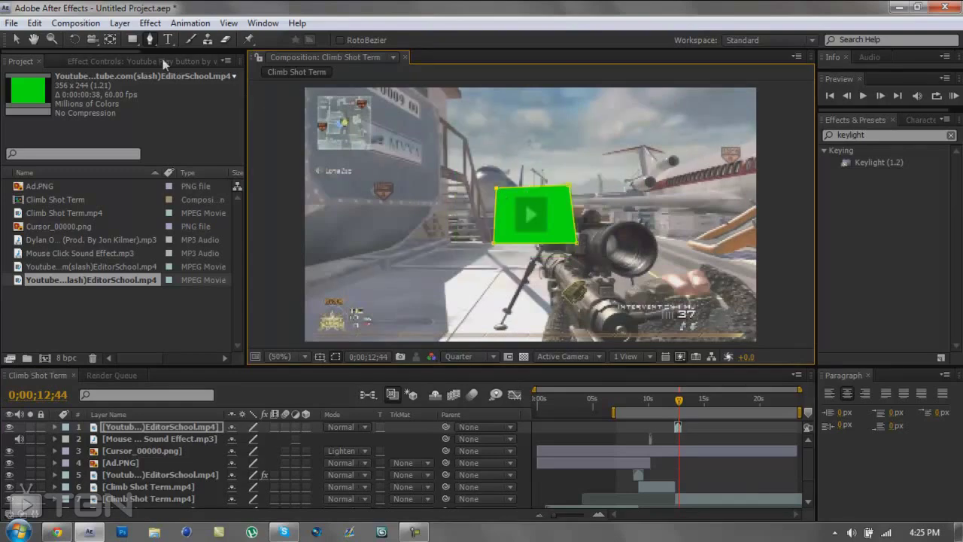
- Apply Keylight (1.2) to the play button layer and sample its green background as the Screen Colour
drag(850, 170, 205, 426)
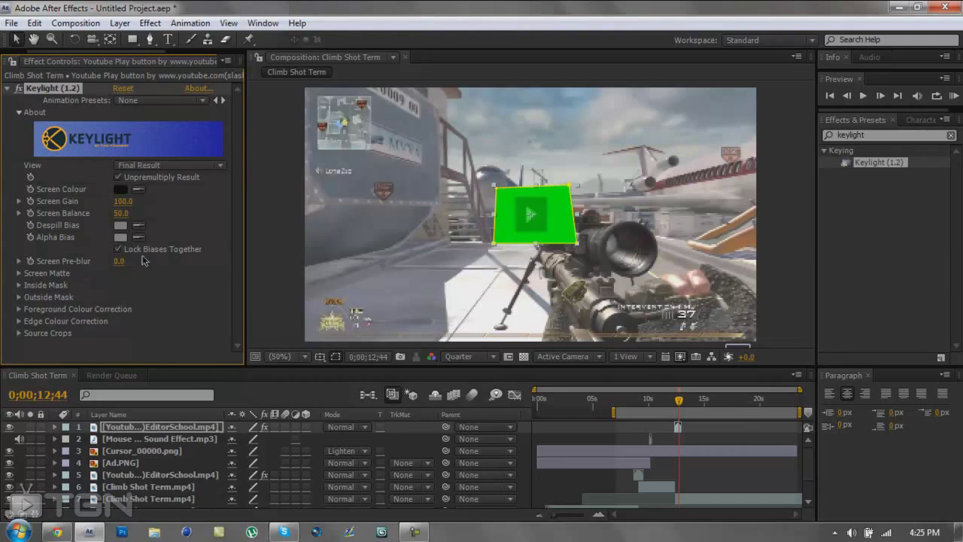
click(139, 190)
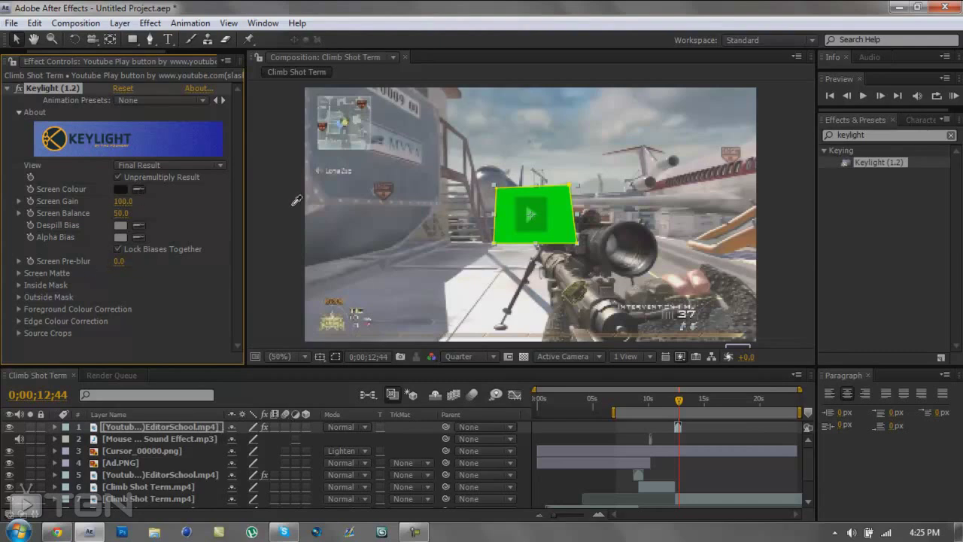
click(561, 208)
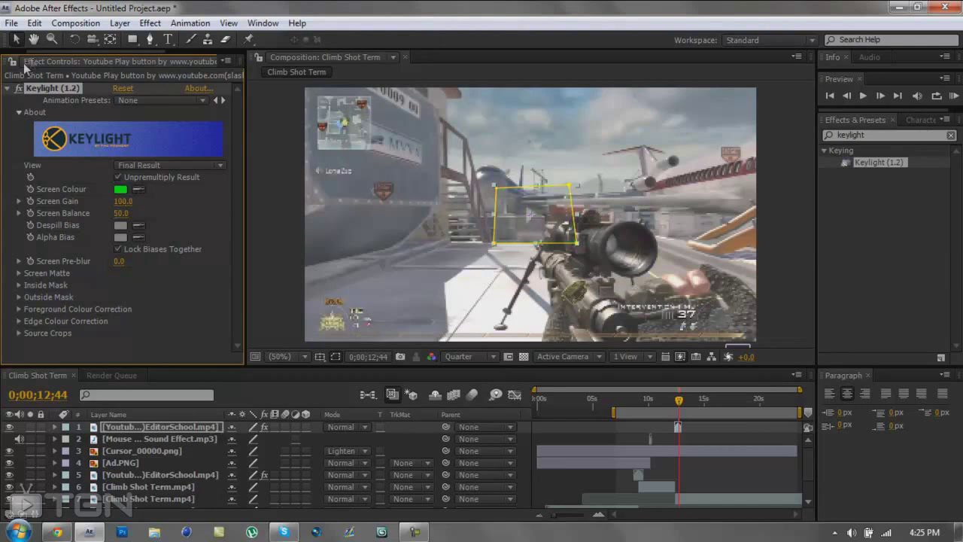
- Shift the play button layer to start at 0;00;09;04 beside the pause button clip and enlarge it to roughly twice its size
drag(677, 406, 636, 422)
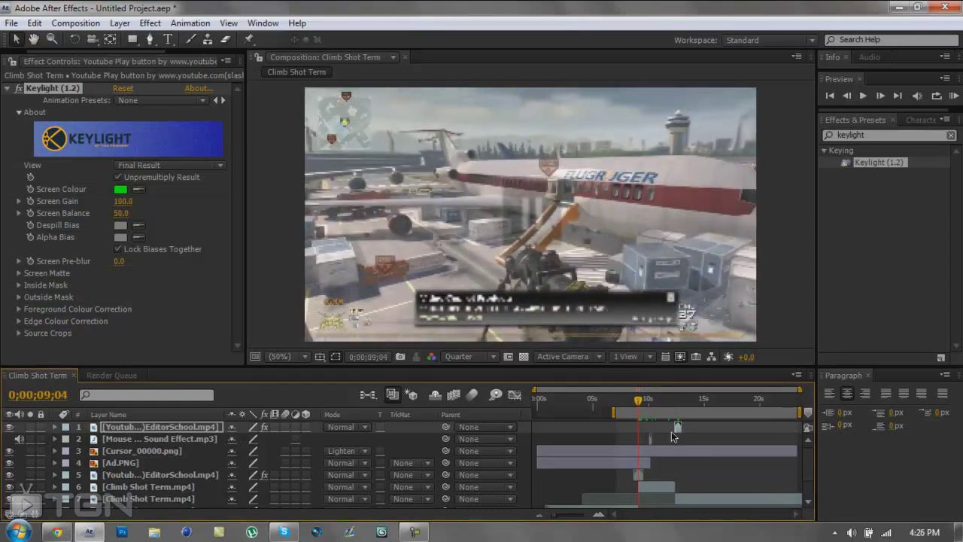
drag(799, 390, 776, 390)
click(185, 430)
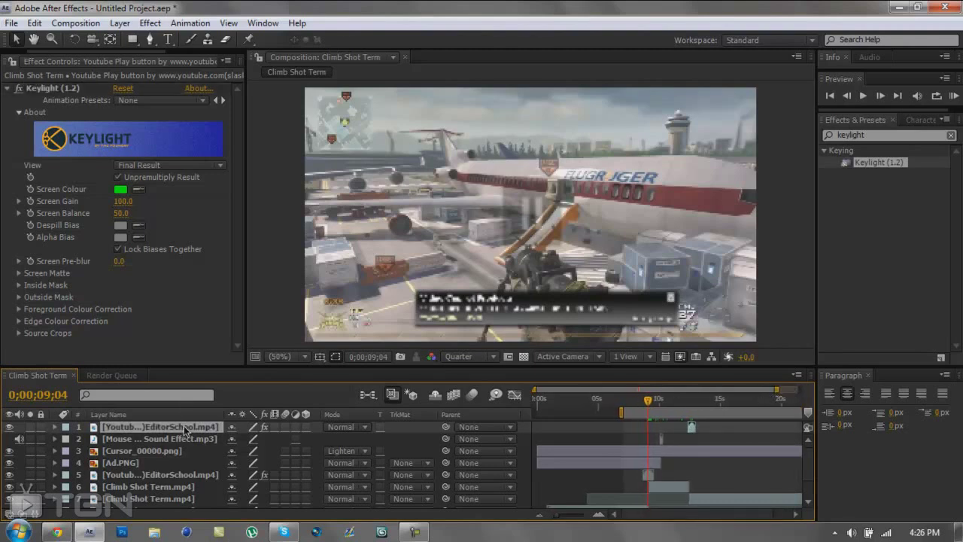
key(bracketleft)
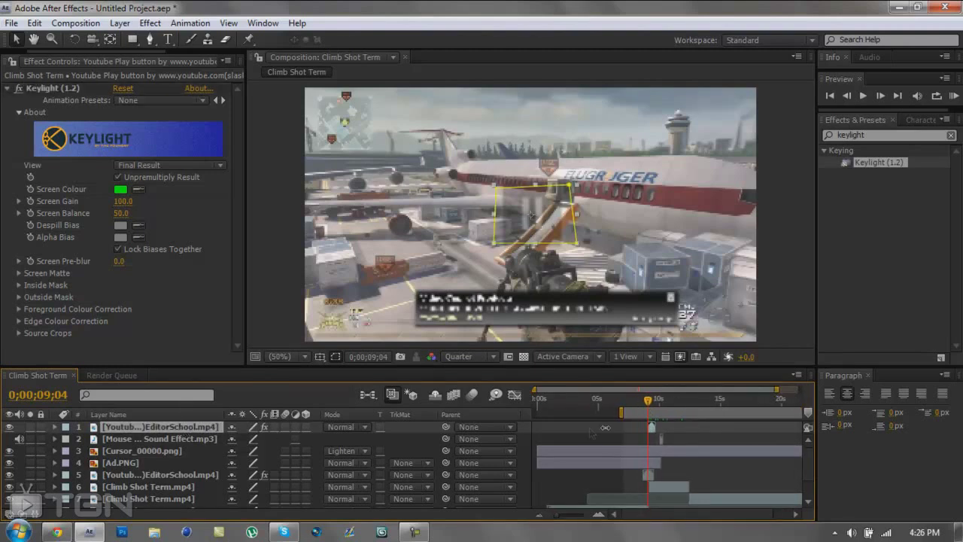
drag(646, 401, 650, 366)
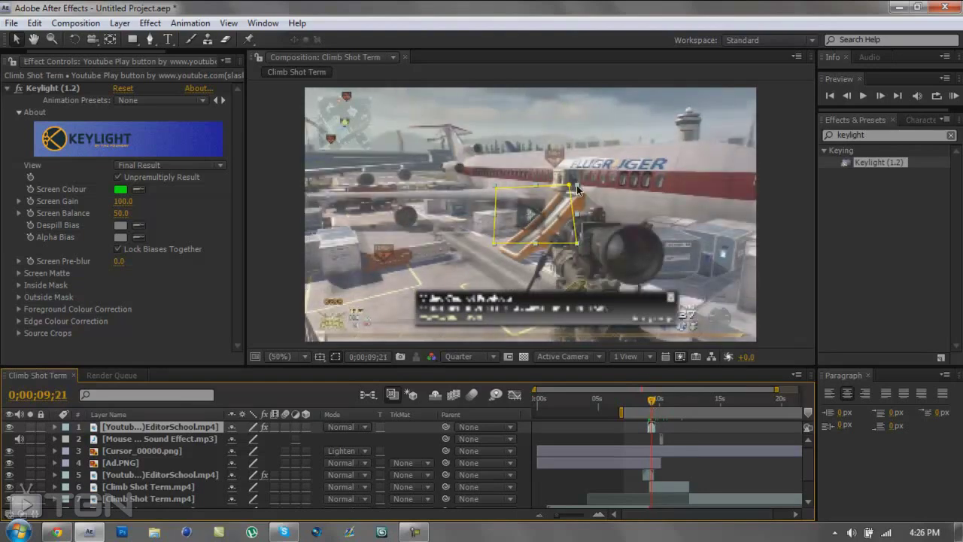
drag(576, 188, 728, 167)
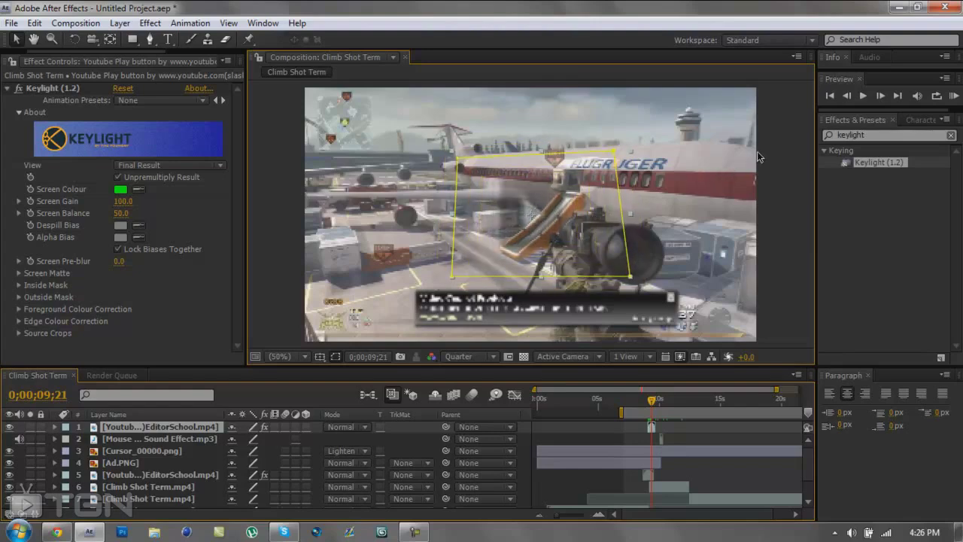
- Show the Title/Action Safe guides at 0;00;09;07 to check the play button's centering
drag(652, 400, 648, 410)
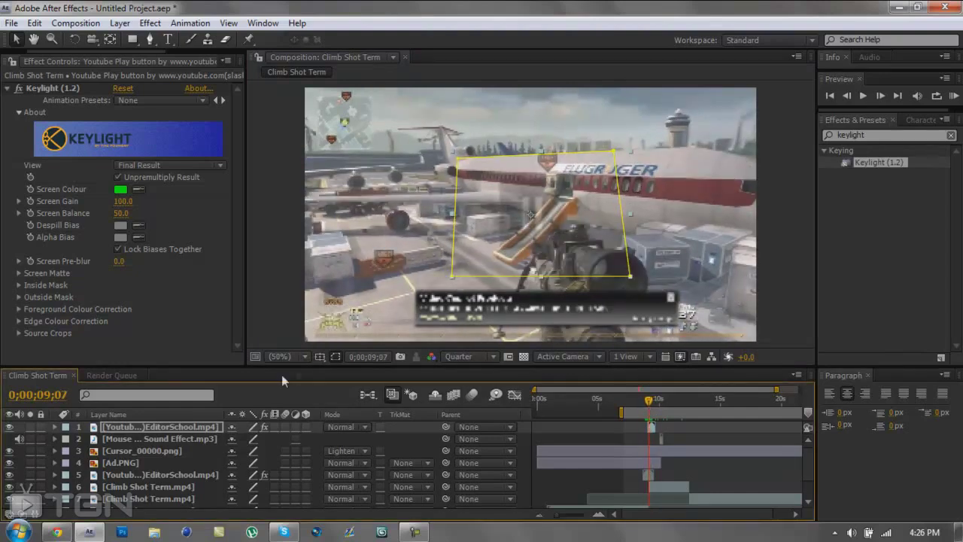
click(319, 358)
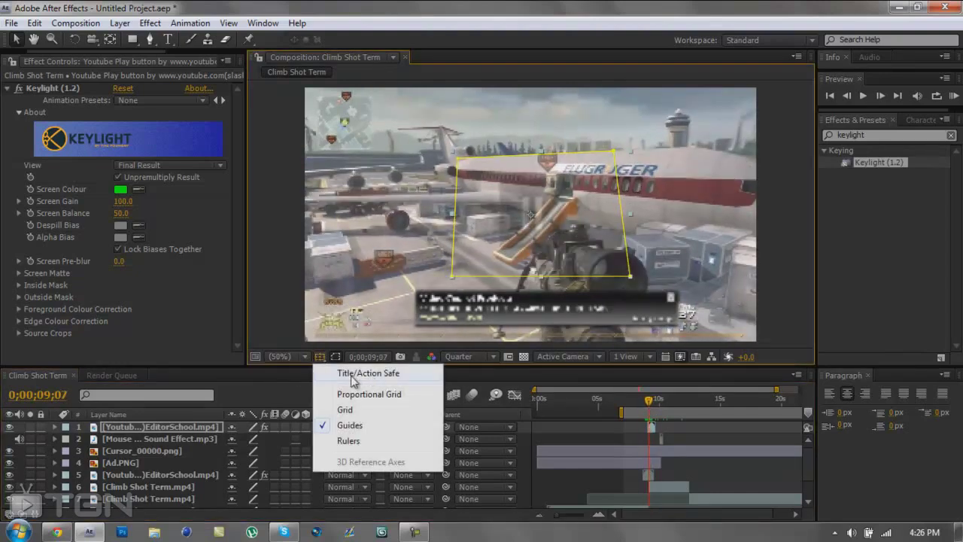
click(346, 372)
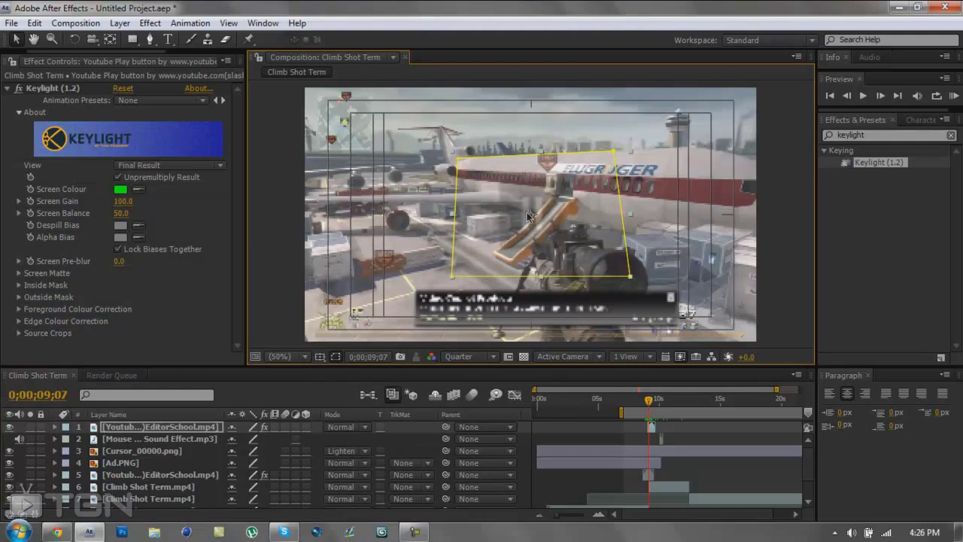
- Move the play button layer back to the second clip change, starting at about 0;00;12;28
click(574, 400)
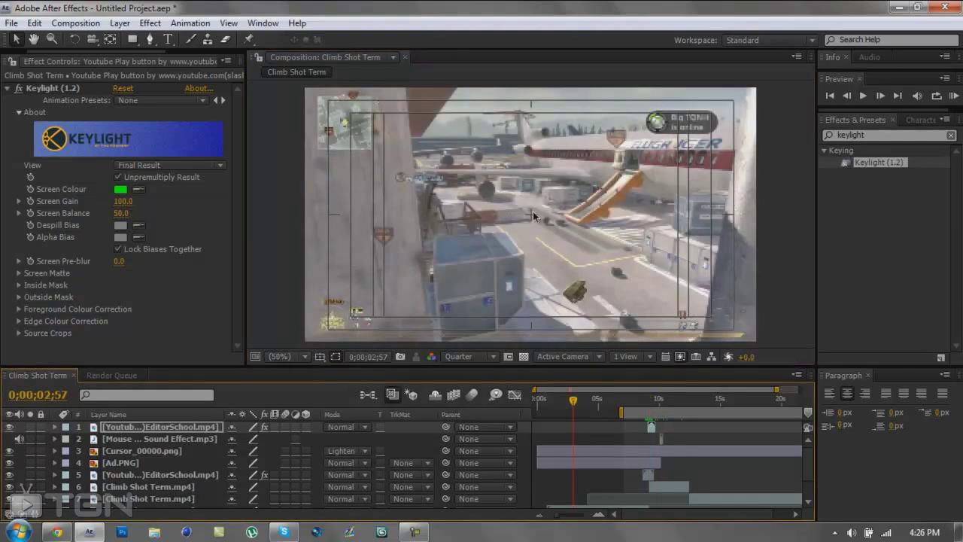
drag(573, 400, 692, 424)
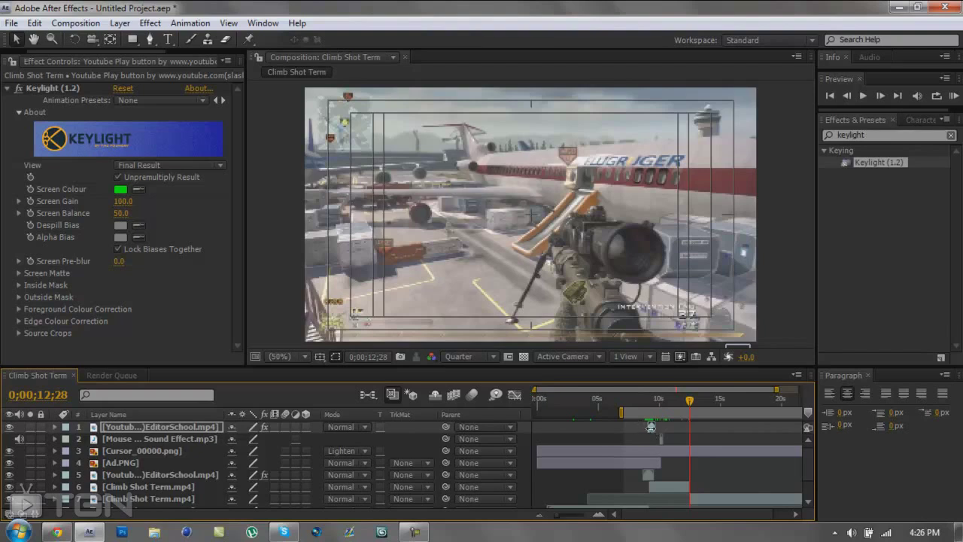
drag(651, 426, 693, 430)
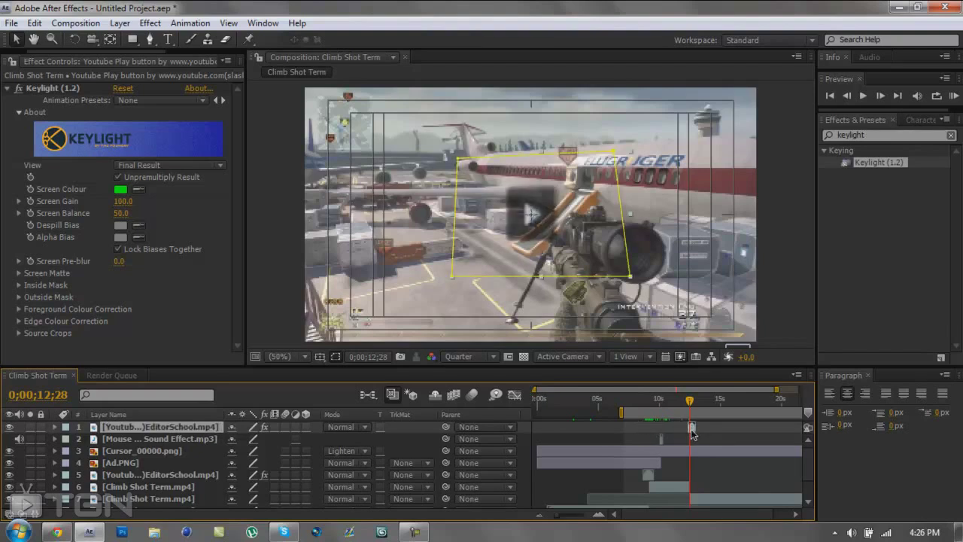
- Scrub through the play button around 0;00;12;38 and run a RAM preview of the work area
drag(690, 404, 700, 414)
drag(692, 416, 693, 415)
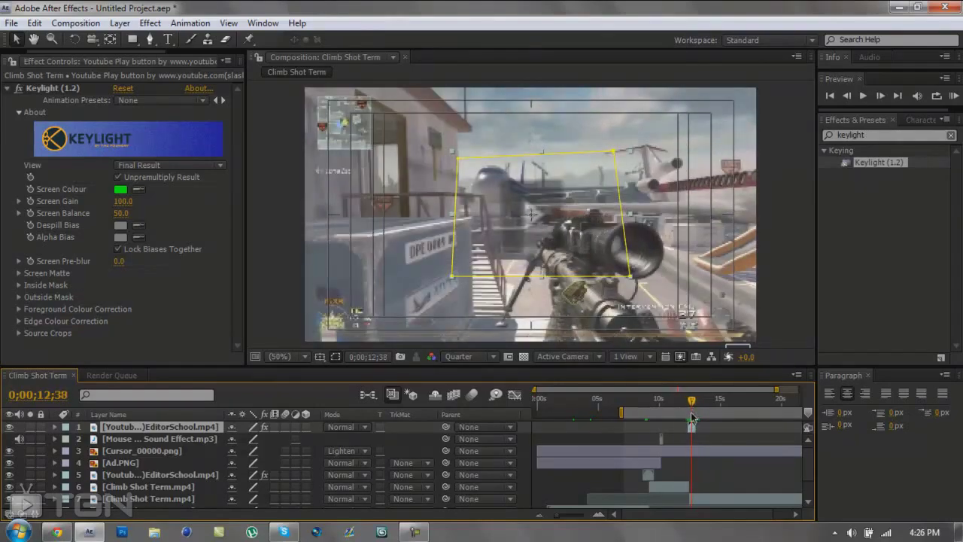
click(954, 96)
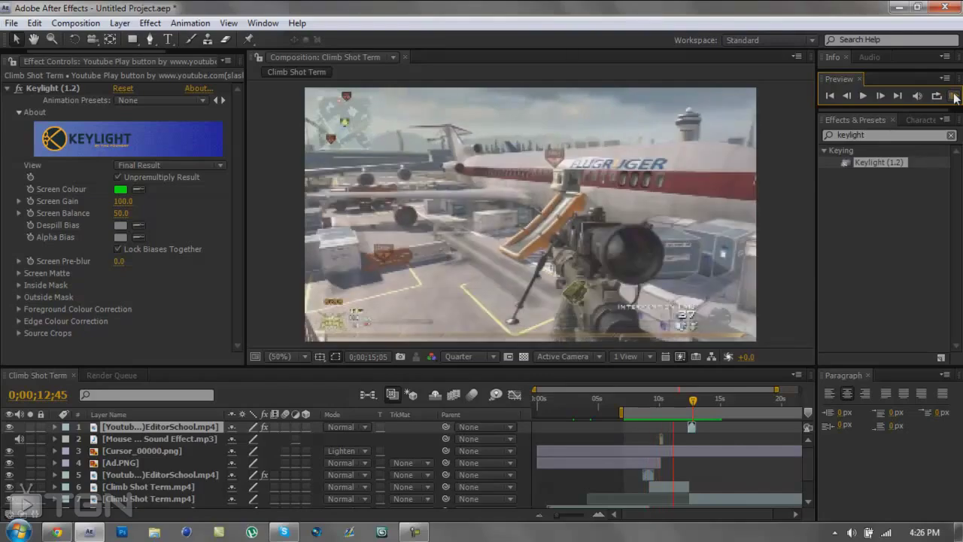
click(953, 97)
click(684, 414)
click(673, 410)
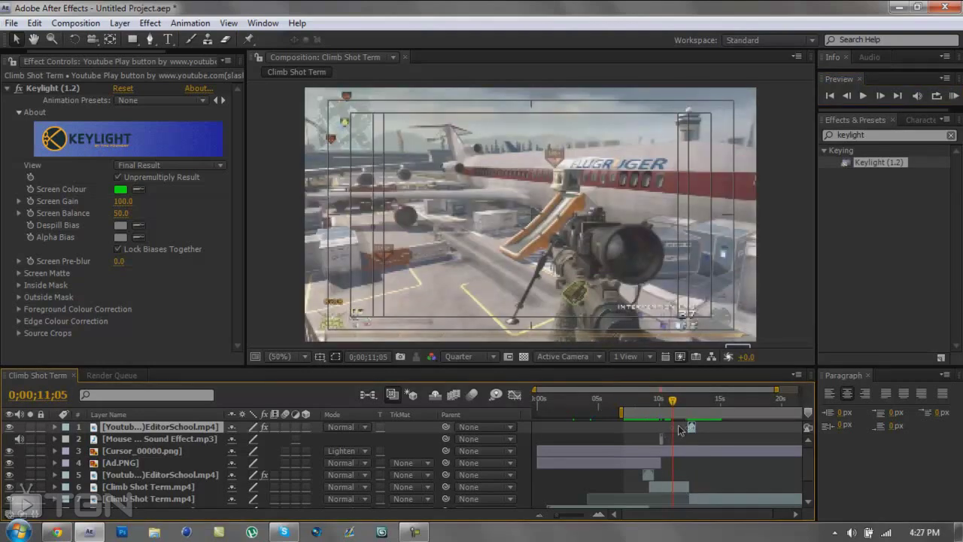
click(675, 454)
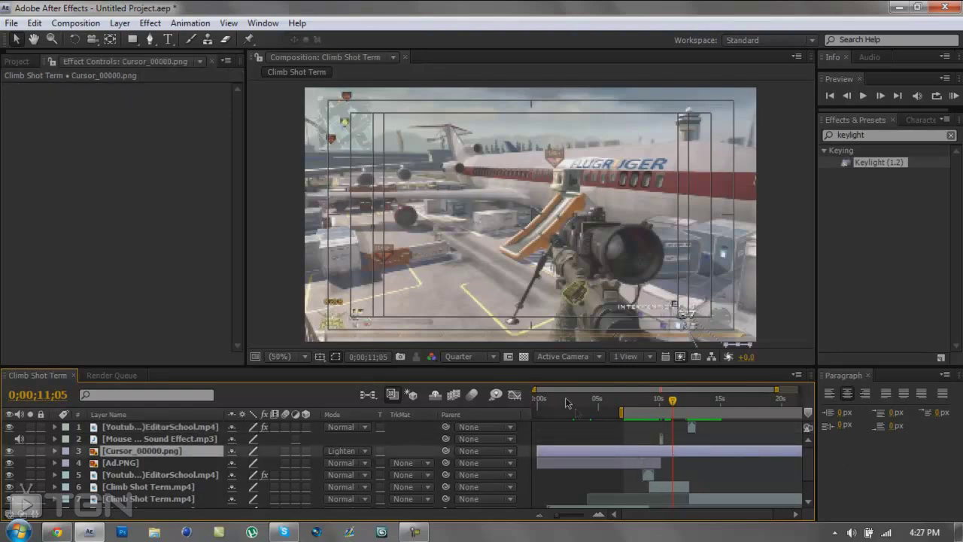
click(16, 61)
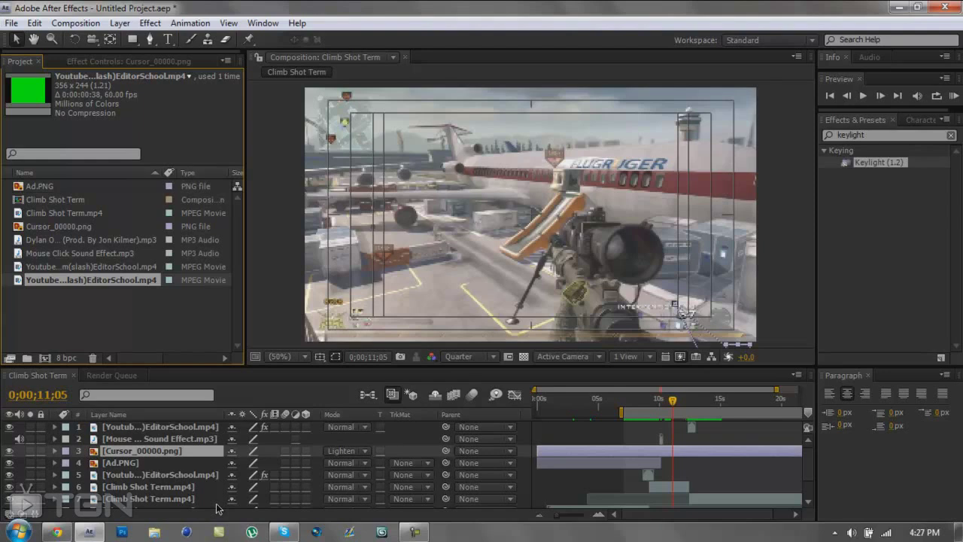
mouse_move(423, 529)
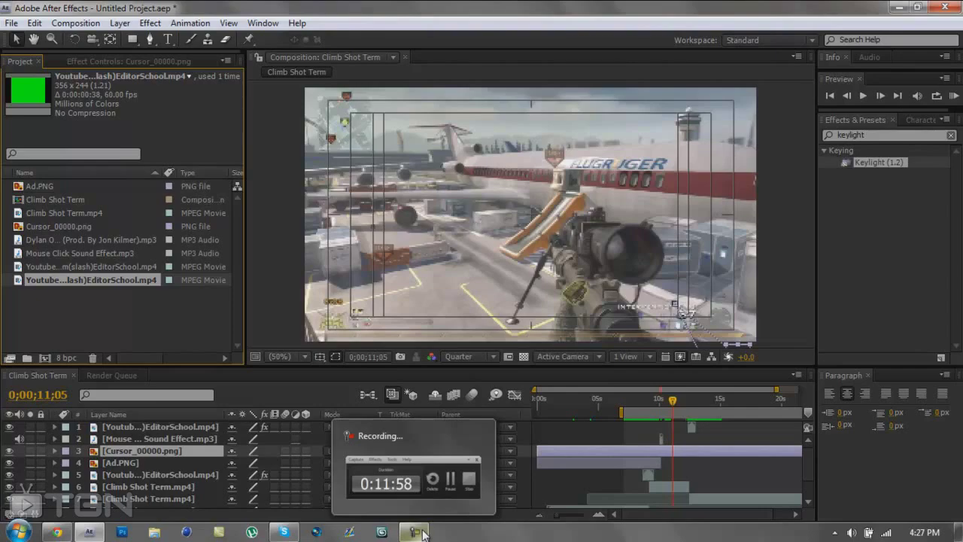
click(422, 533)
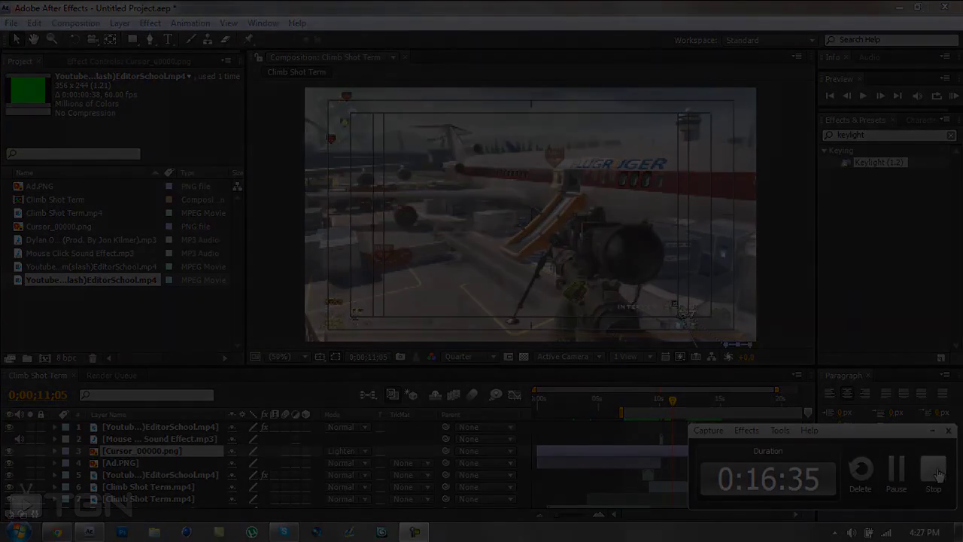